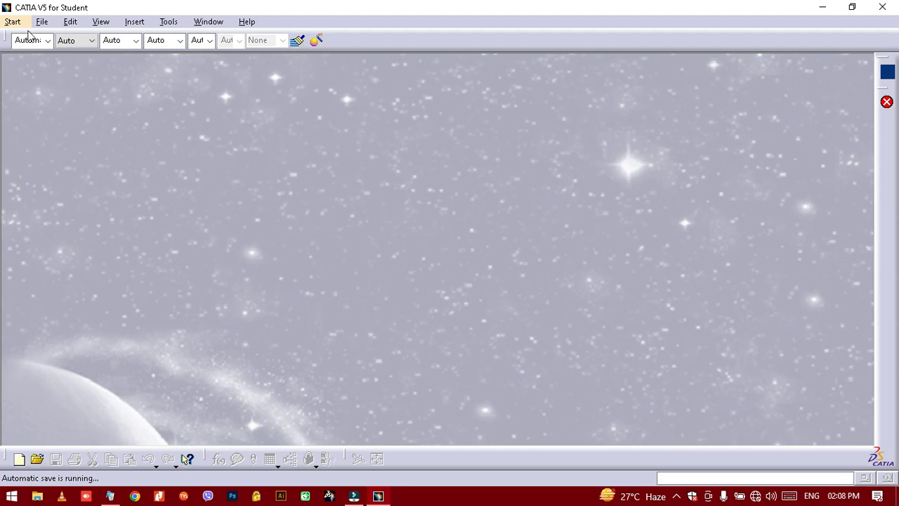
- Create a new Part Design part named multi_pad
left_click(14, 23)
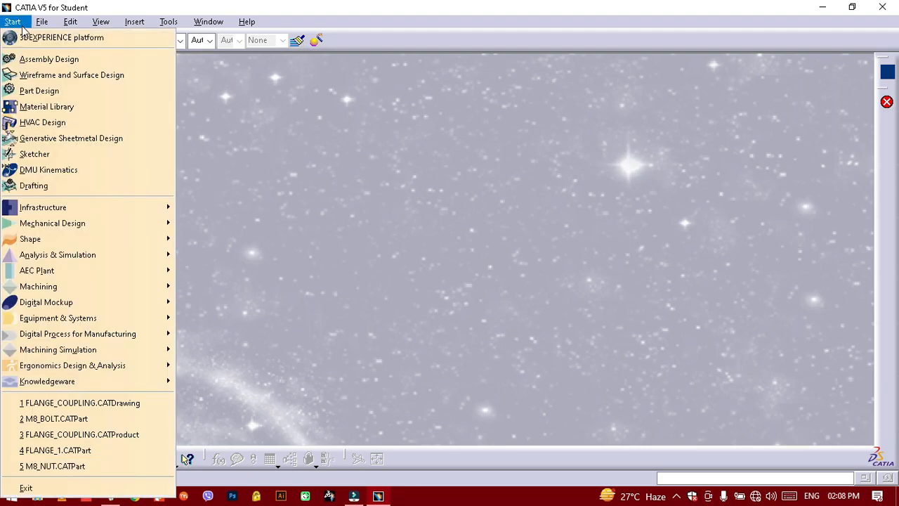
left_click(30, 90)
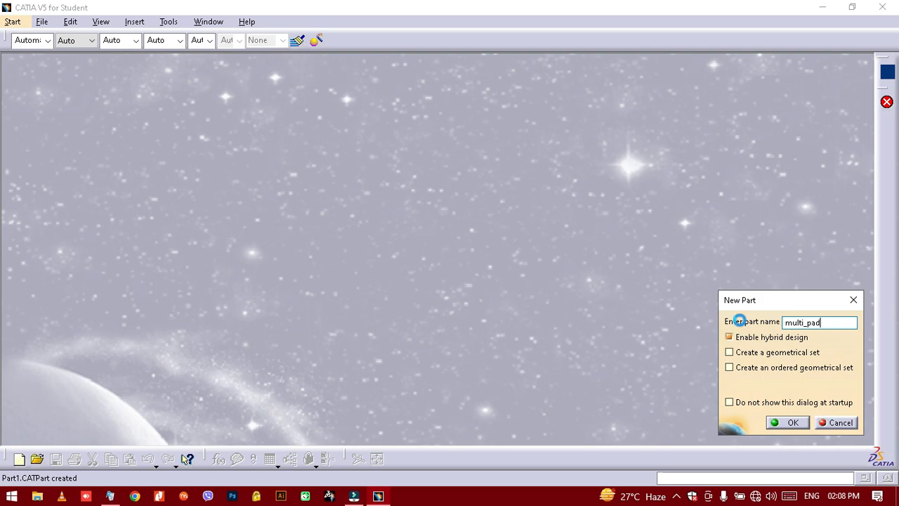
key("Return")
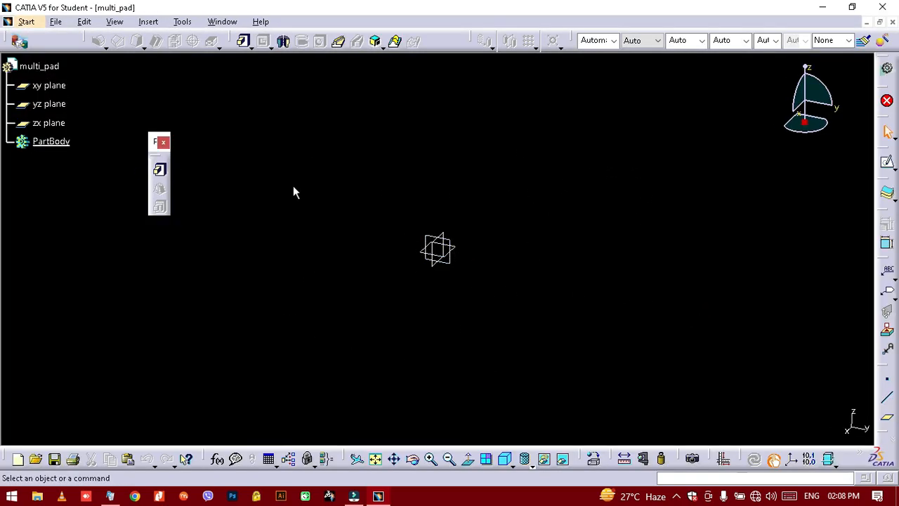
- Sketch a 30 x 30 mm centered rectangle on the yz plane, centred about 56 mm from the origin on the negative H side
left_click(61, 104)
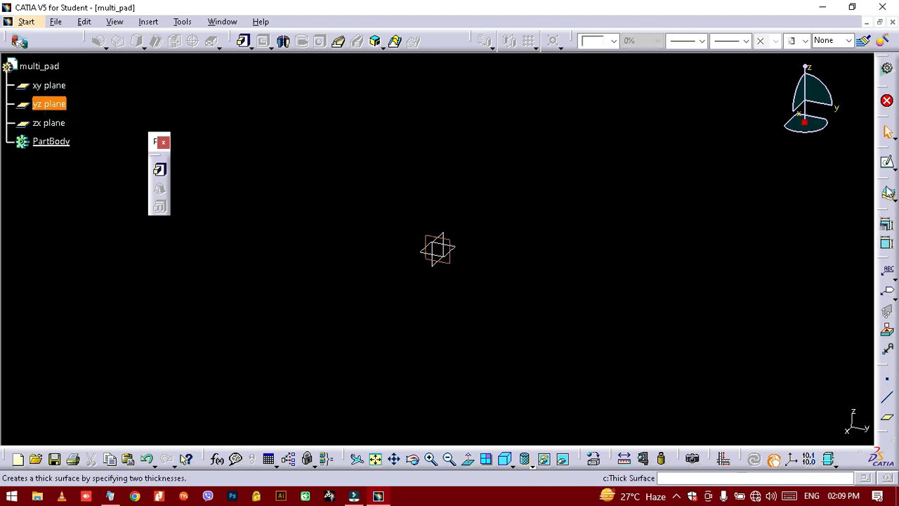
left_click(887, 163)
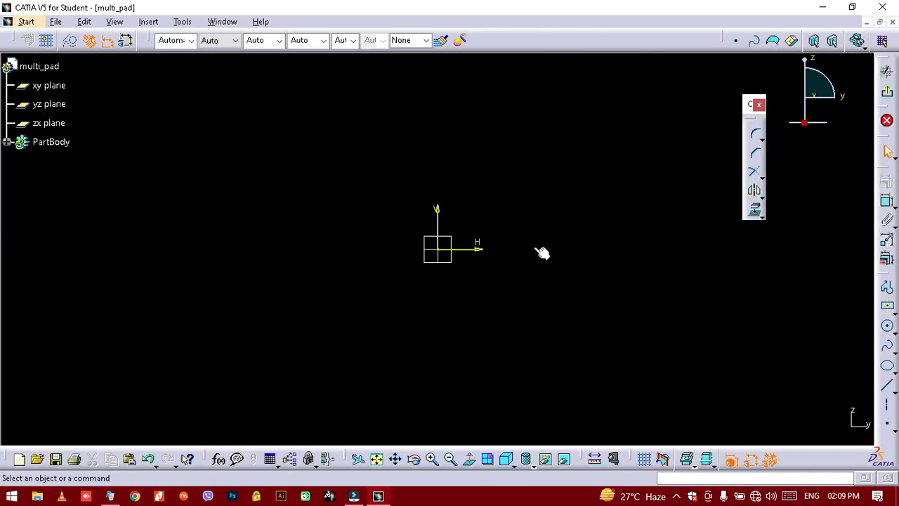
left_click(888, 310)
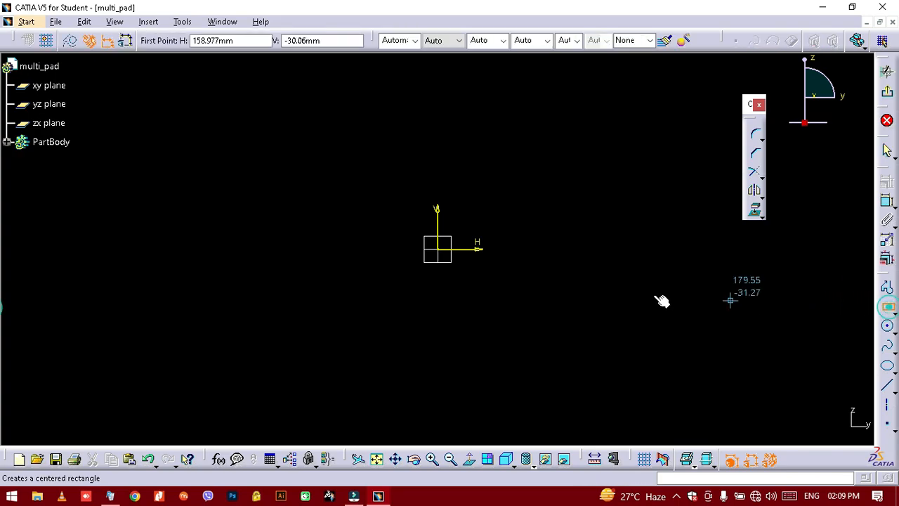
left_click(346, 248)
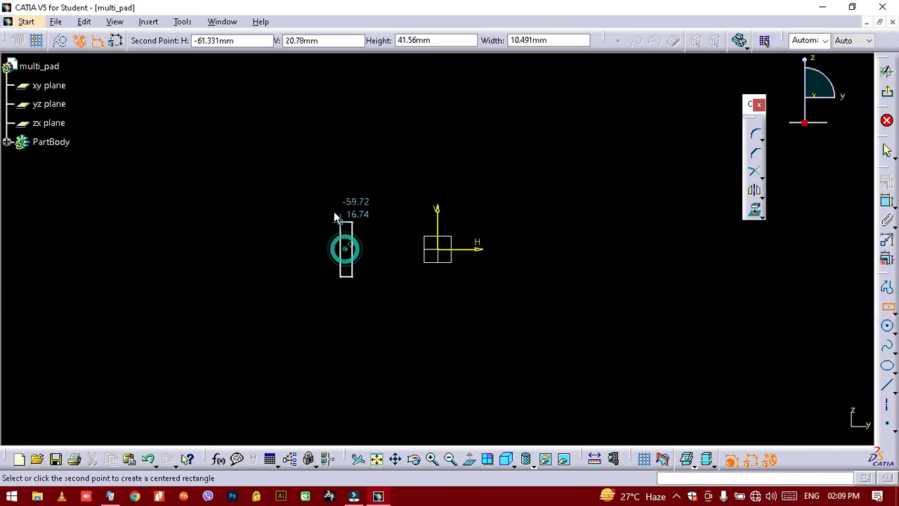
key("Tab")
key("Tab")
key("Tab")
type("30")
key("Tab")
type("03")
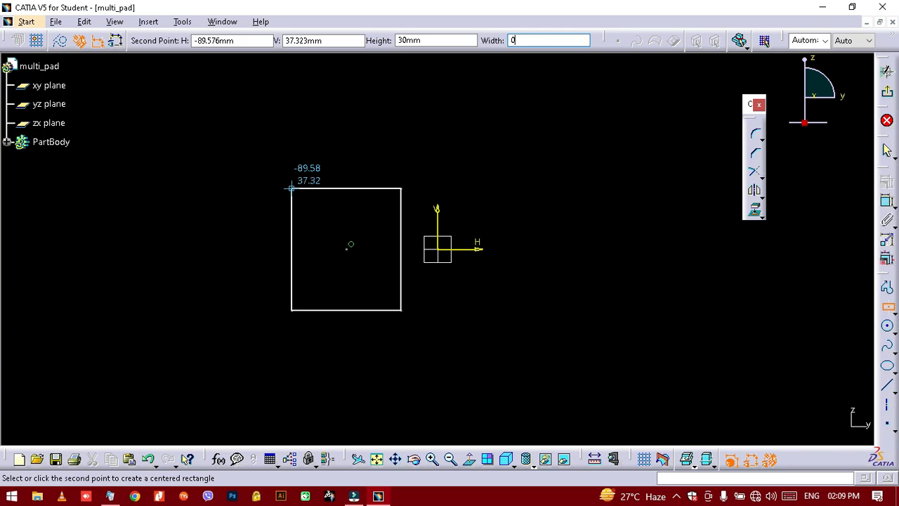
key("Return")
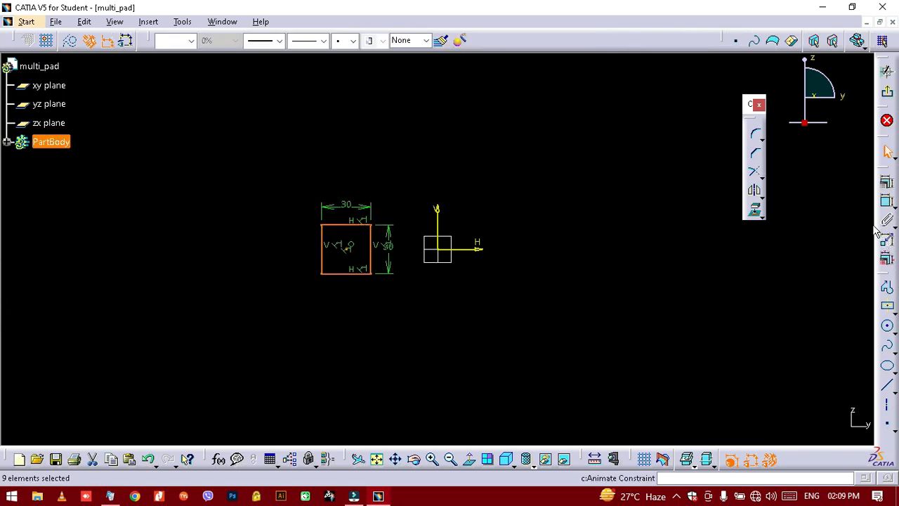
- Constrain the square's centre point to the vertical axis at a distance of 60 mm
left_click(887, 201)
left_click(348, 246)
left_click(439, 227)
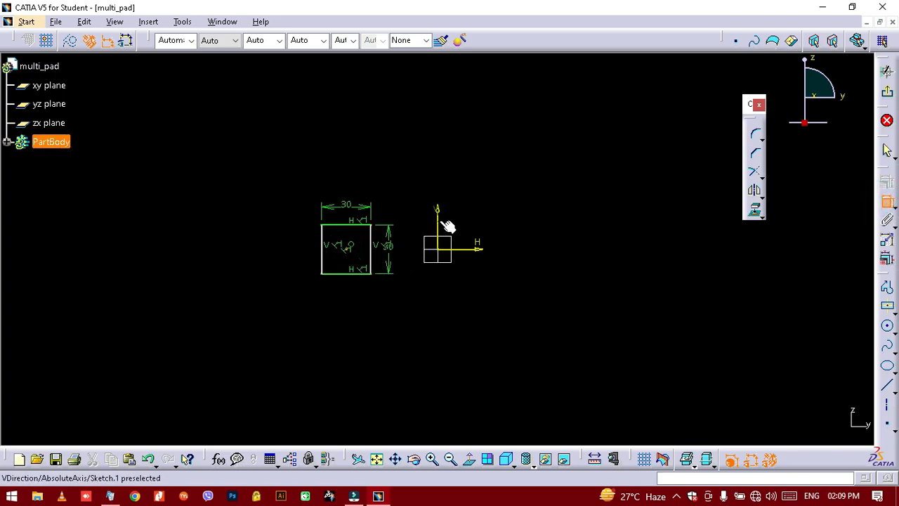
left_click(397, 336)
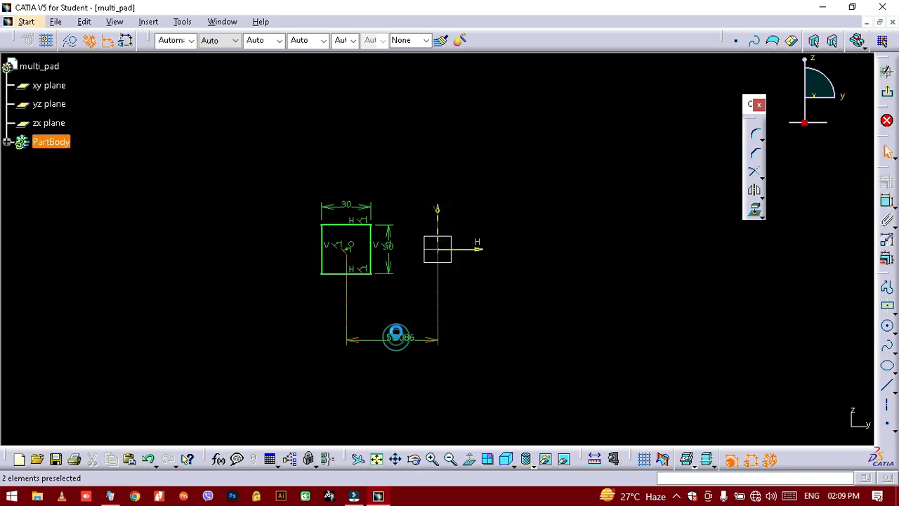
double_click(397, 334)
type("60")
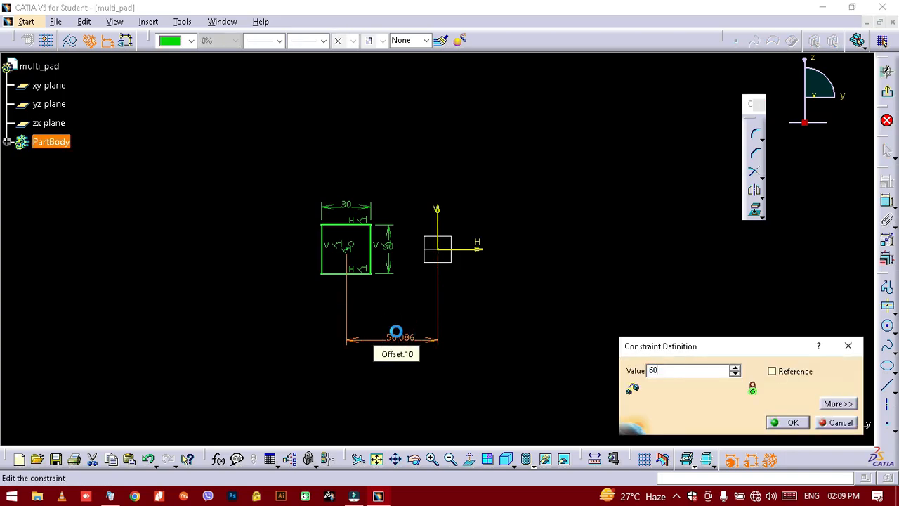
key("Return")
left_click(620, 309)
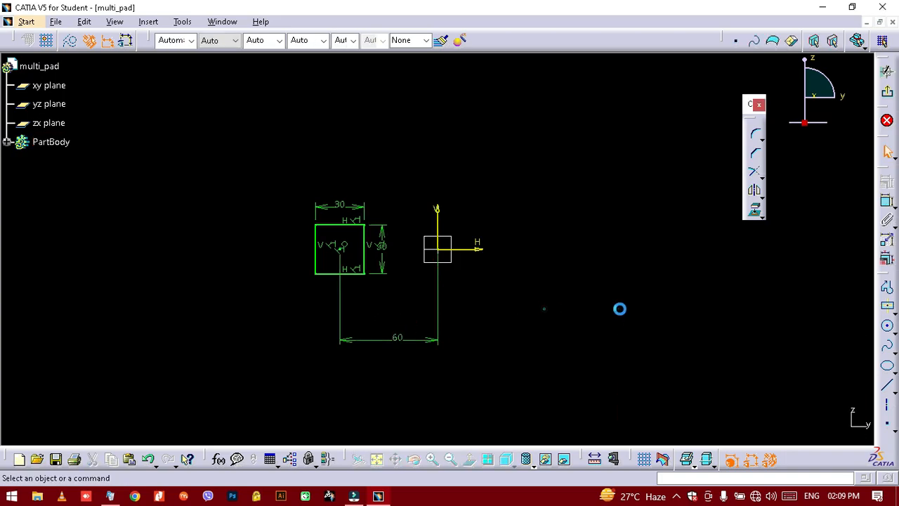
- Sketch a circle of 15 mm radius centred on the horizontal axis, about 56 mm from the origin on the positive H side
left_click(891, 331)
left_click(774, 343)
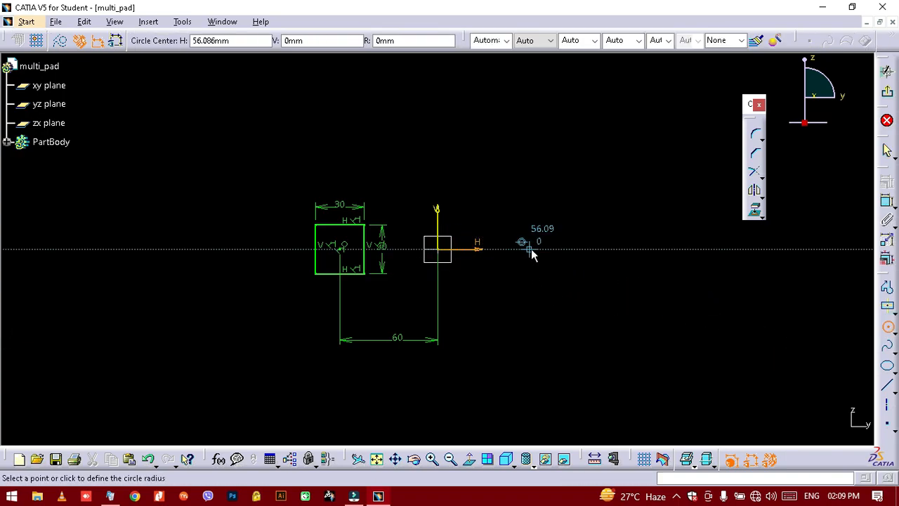
left_click(528, 248)
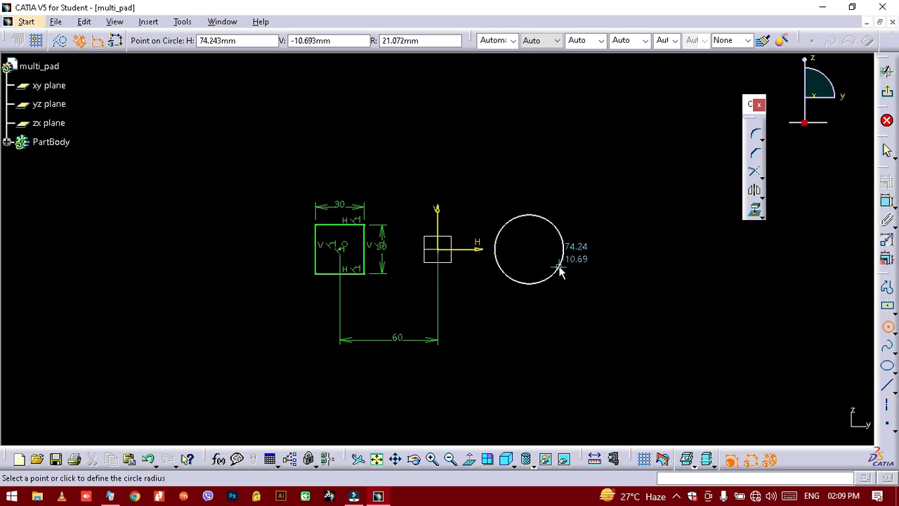
key("Tab")
key("Tab")
key("Tab")
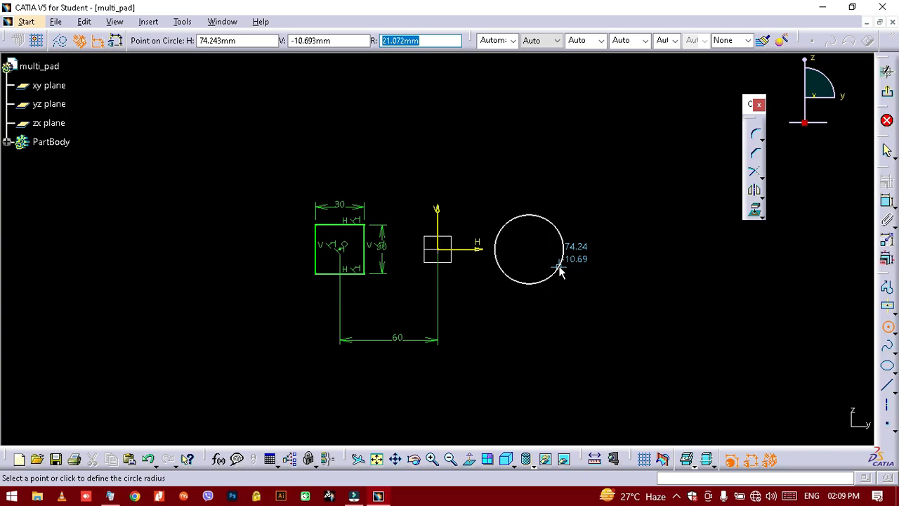
type("15")
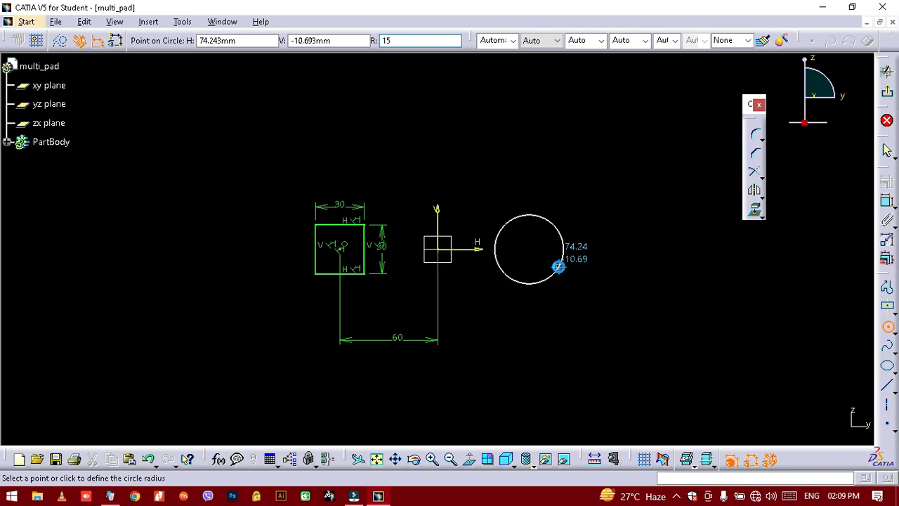
key("Return")
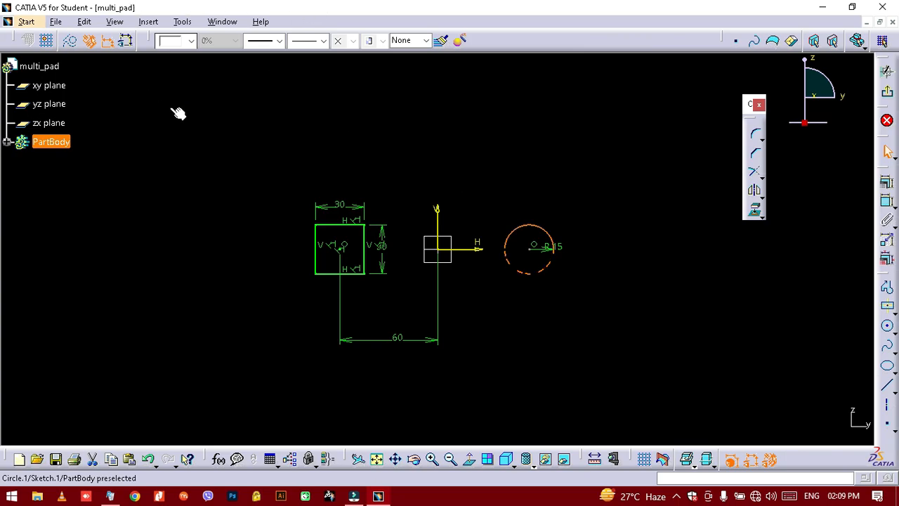
- Move the circle's radius dimension outside the circle and set the radius to 30 mm
left_click(563, 249)
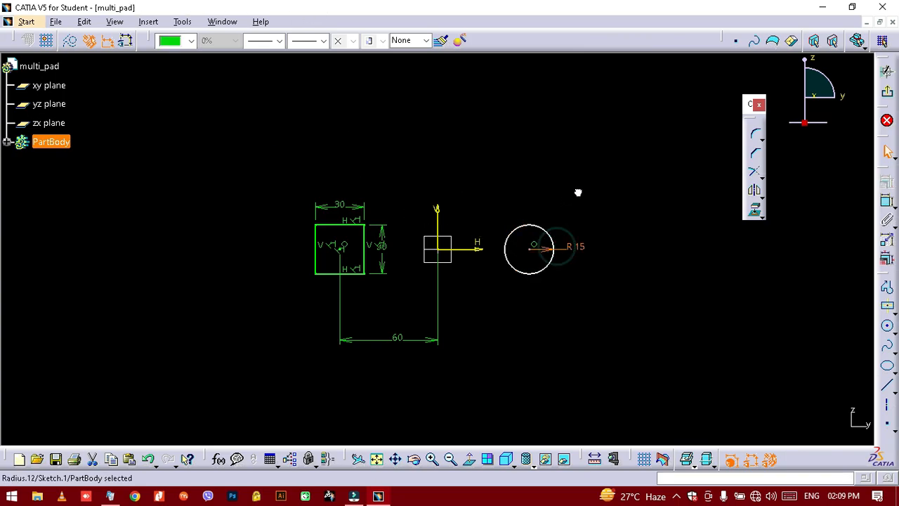
double_click(570, 245)
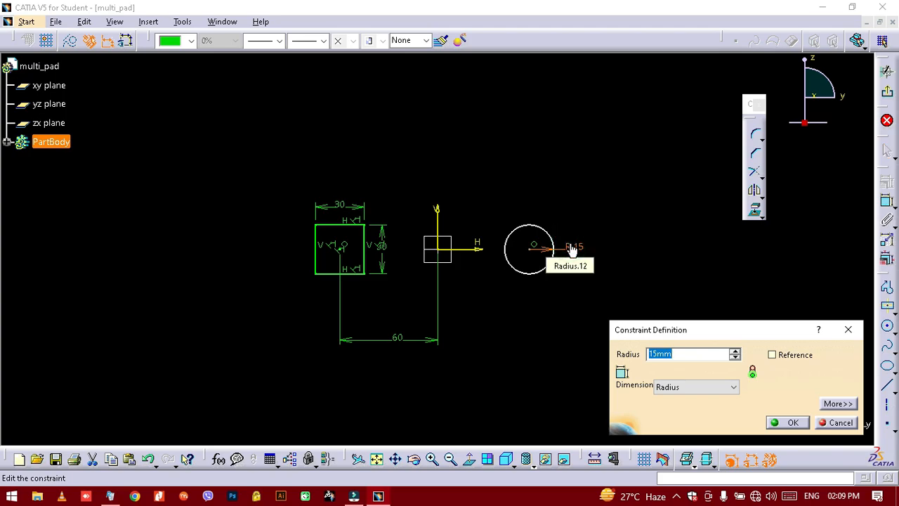
type("30")
key("Return")
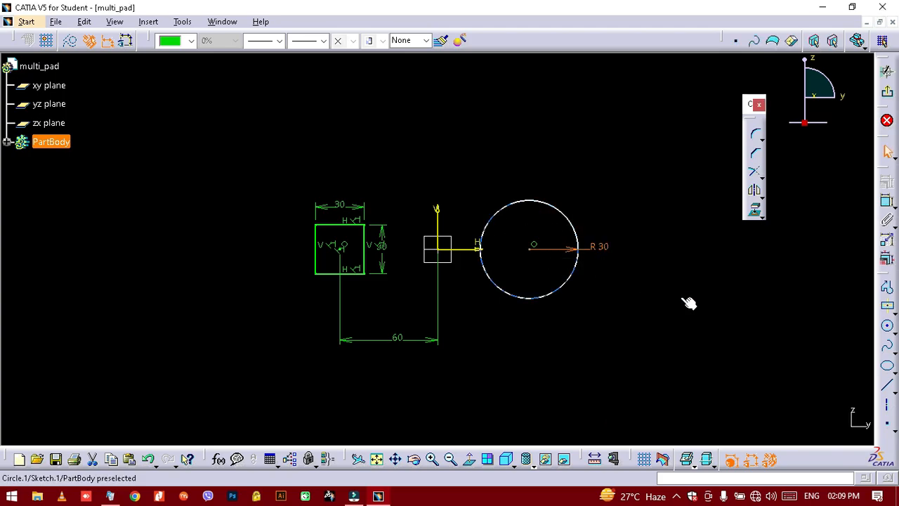
- Constrain the circle's centre at 60 mm from the vertical axis and exit the sketch
left_click(887, 201)
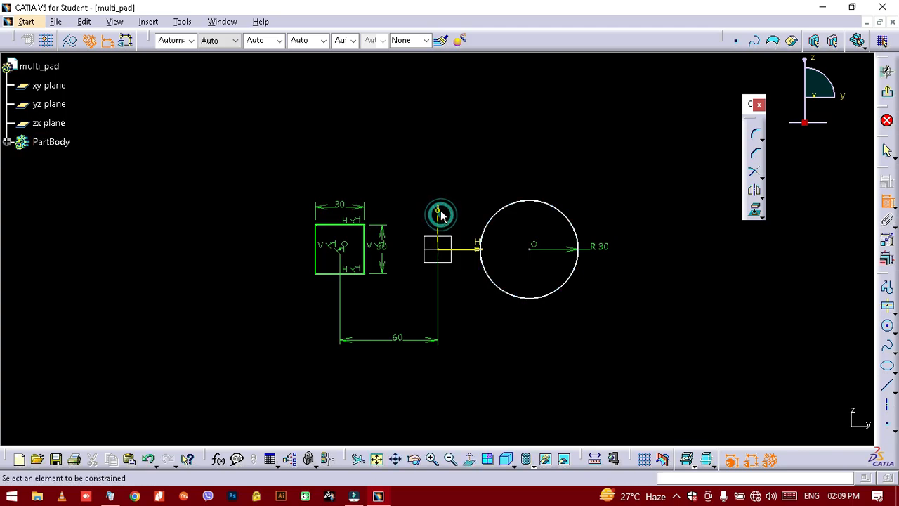
left_click(438, 212)
left_click(534, 245)
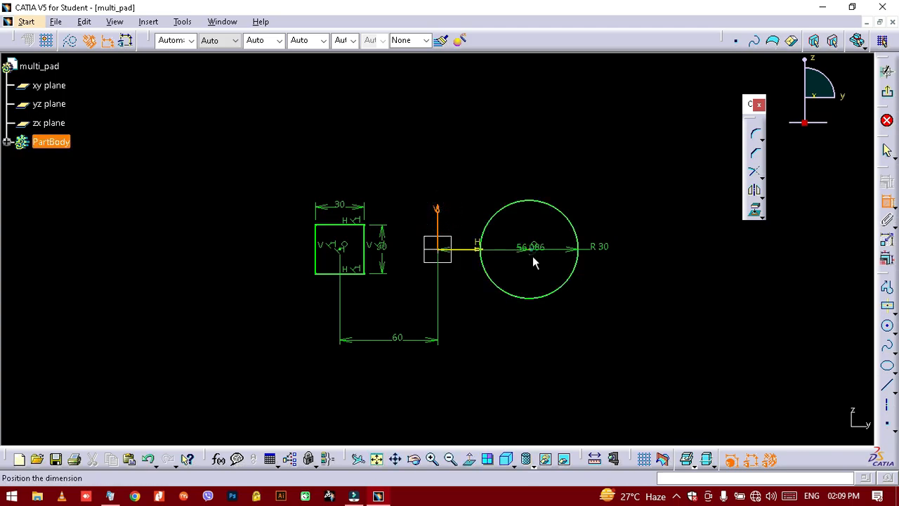
left_click(493, 332)
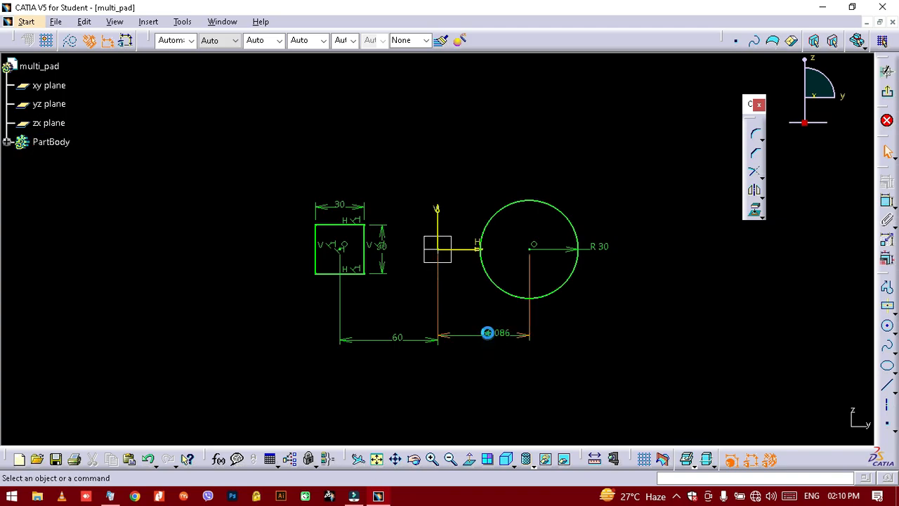
double_click(487, 333)
type("60")
key("Return")
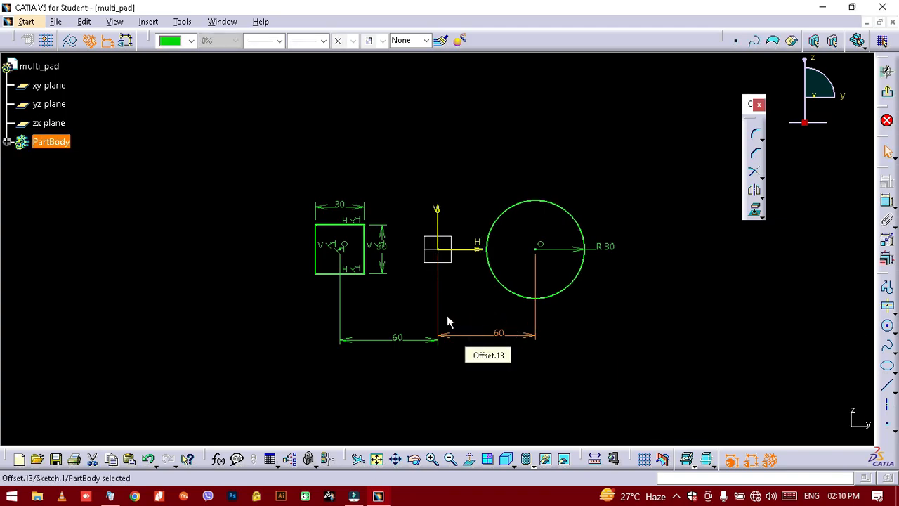
left_click(645, 332)
left_click(887, 71)
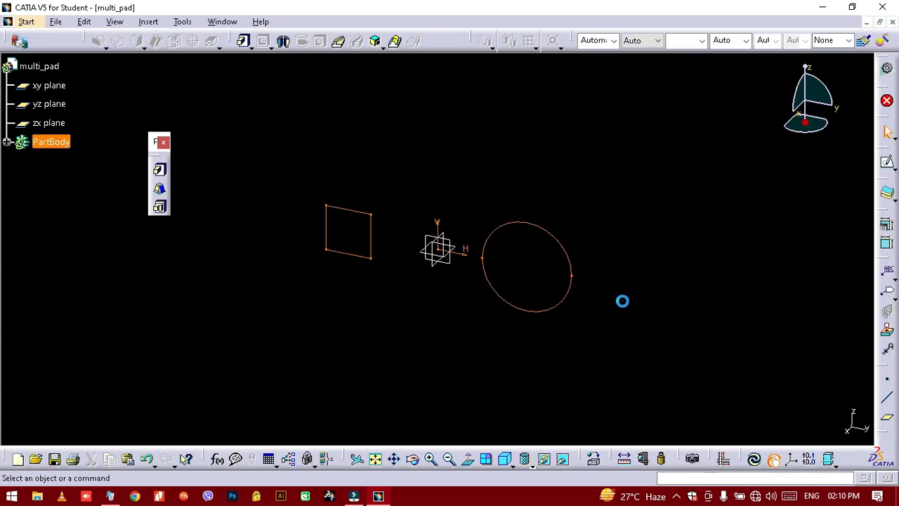
- Create a Multi-Pad from the sketch and set the square domain's first limit length to 100 mm
left_click(161, 208)
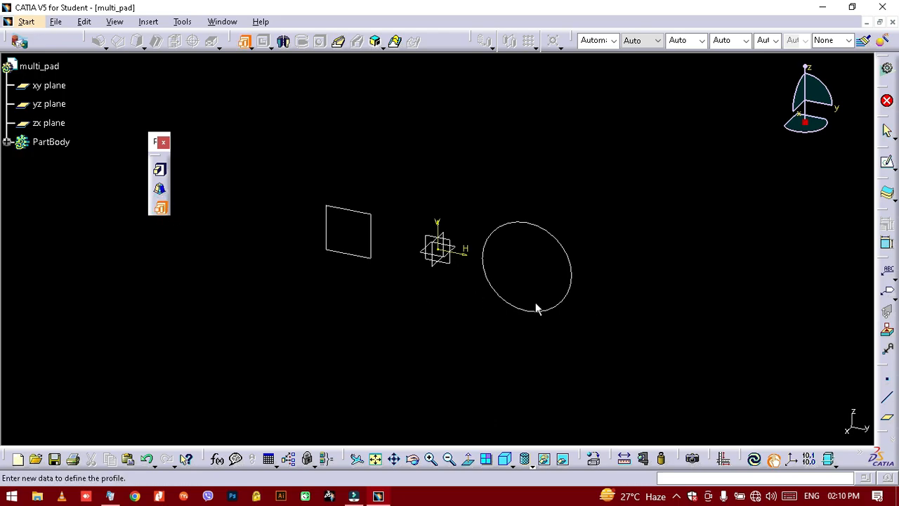
left_click(574, 272)
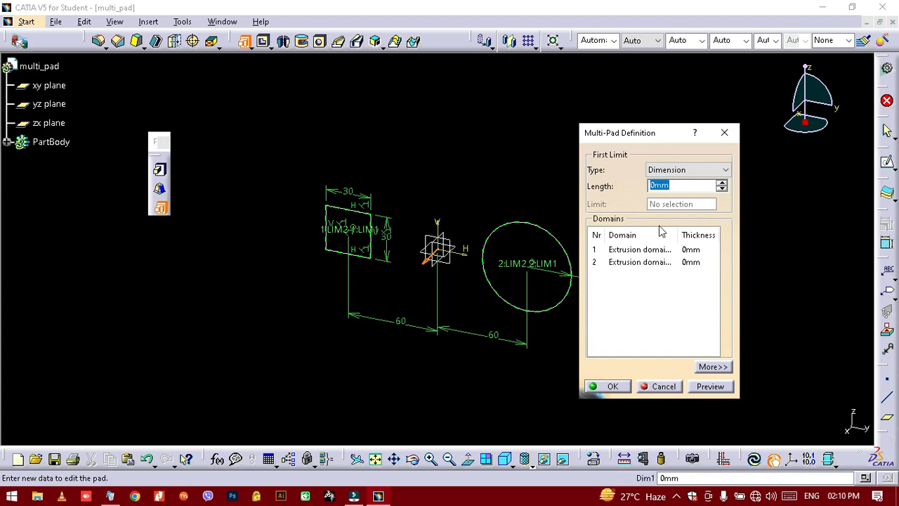
left_click(649, 250)
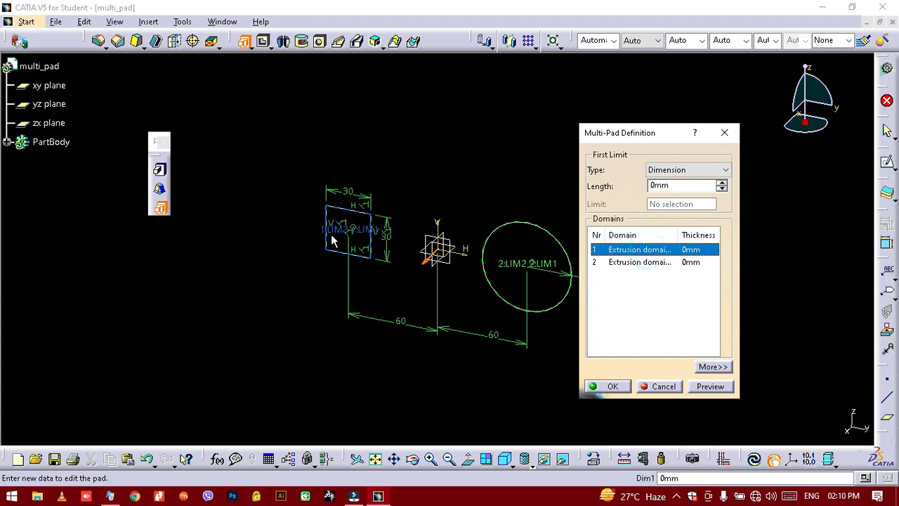
left_click(664, 186)
type("100")
left_click(512, 136)
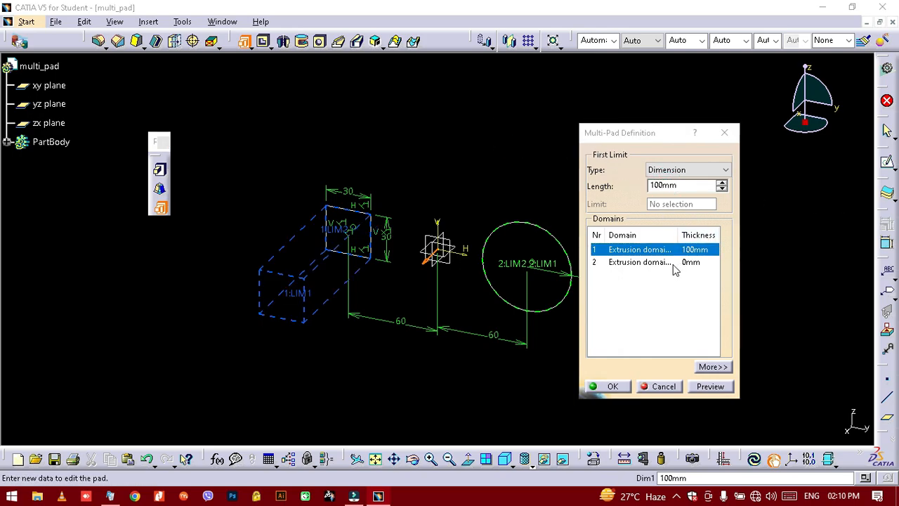
- Set the circular domain's first limit length to -100 mm and preview the multi-pad
left_click(673, 265)
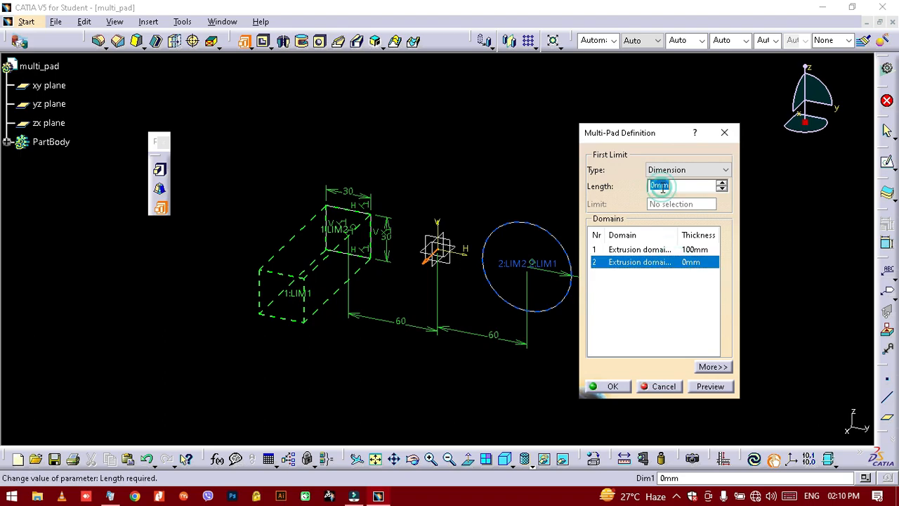
type("-100")
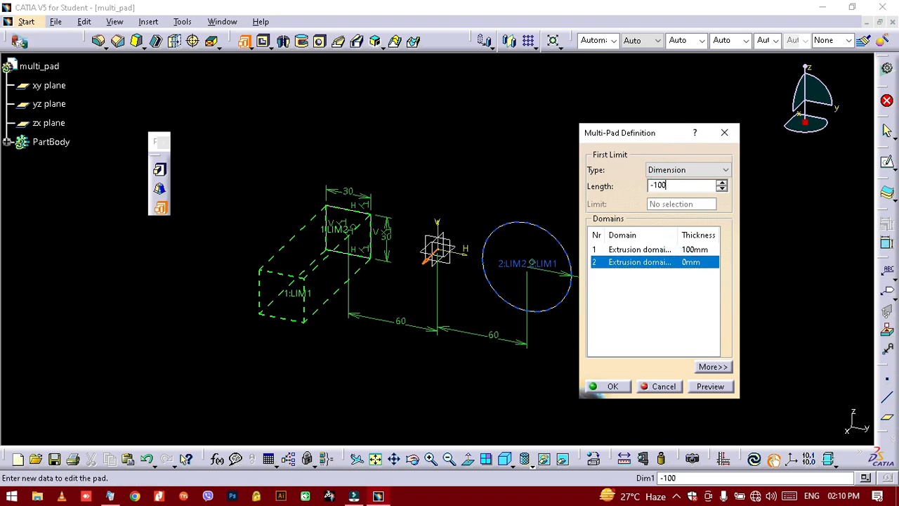
left_click(357, 121)
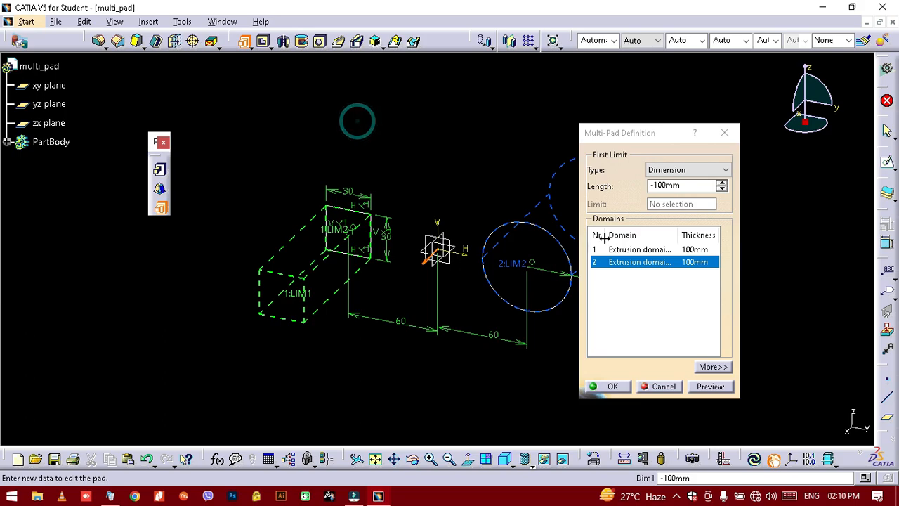
left_click(707, 390)
- Set the circular domain's second limit length to 50 mm and preview the multi-pad
mouse_move(428, 352)
middle_mouse_down()
mouse_move(260, 317)
mouse_move(379, 348)
mouse_move(231, 347)
mouse_move(450, 295)
middle_mouse_up()
middle_click_drag(534, 262, 289, 268)
middle_click_drag(435, 372, 397, 386)
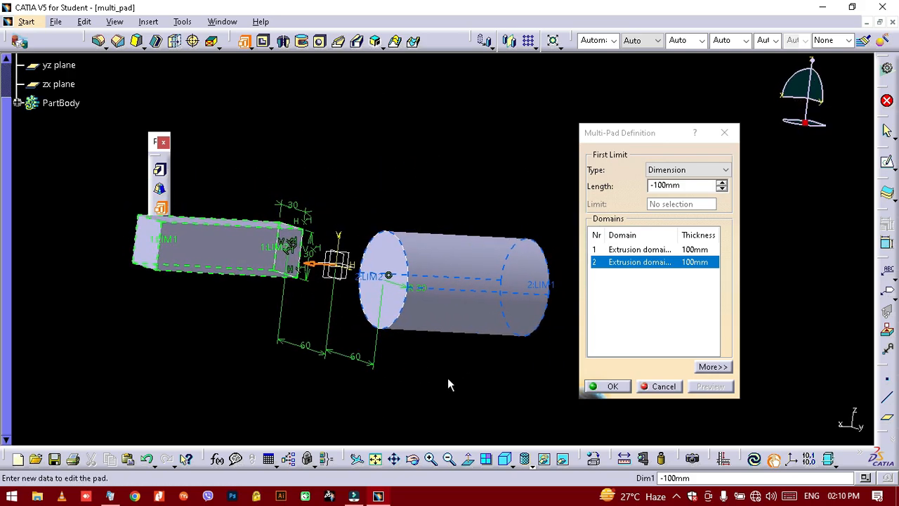
left_click(711, 366)
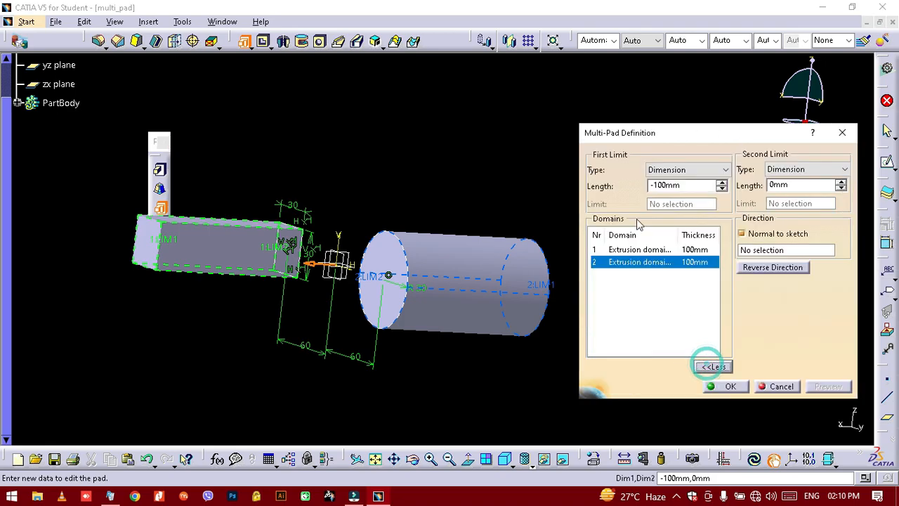
double_click(780, 185)
type("100")
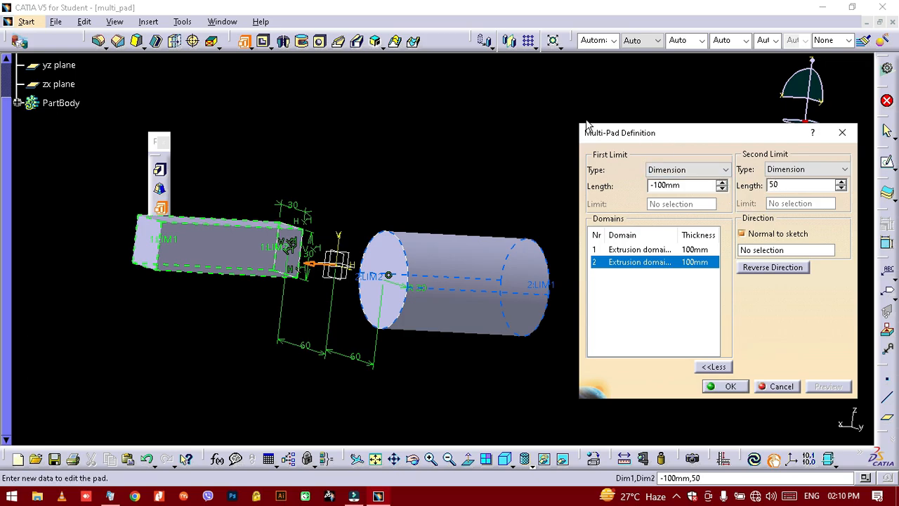
left_click(451, 185)
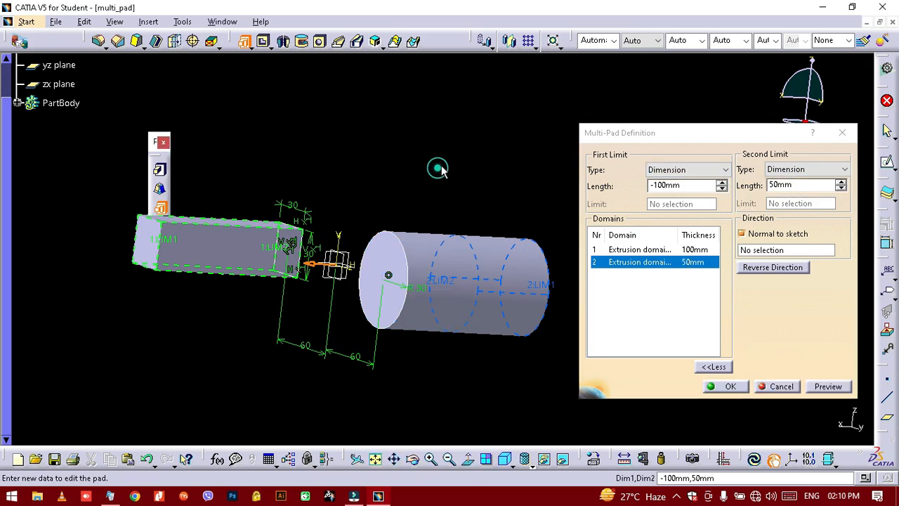
left_click(828, 386)
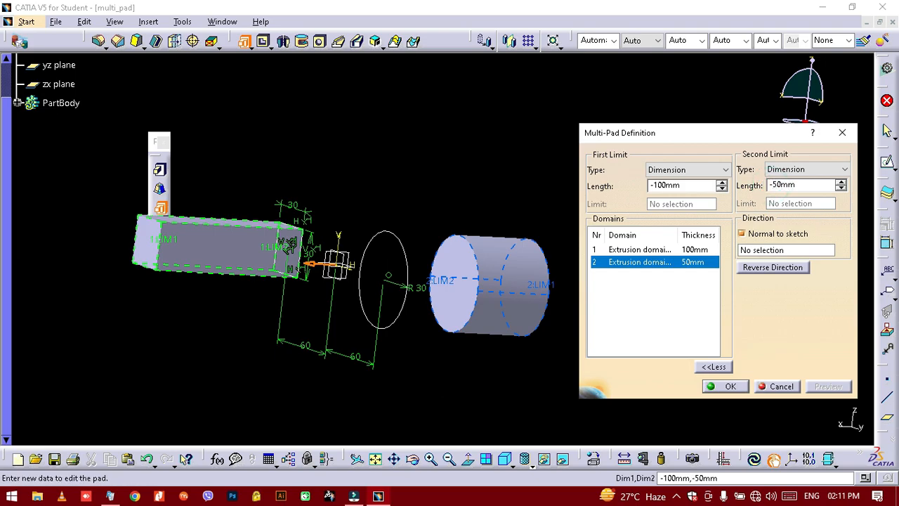
- Try a second limit length of -50 mm for the circular domain and preview the multi-pad
left_click(485, 154)
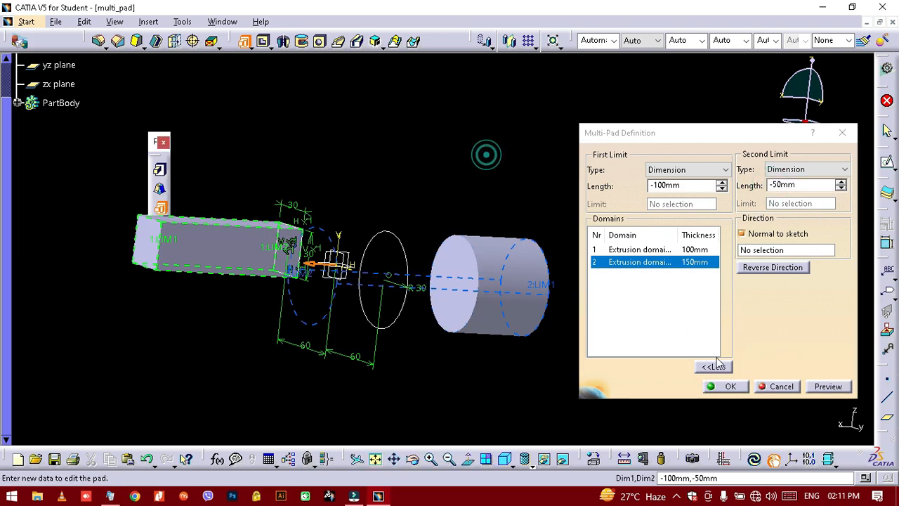
left_click(826, 387)
middle_click_drag(387, 274, 420, 271)
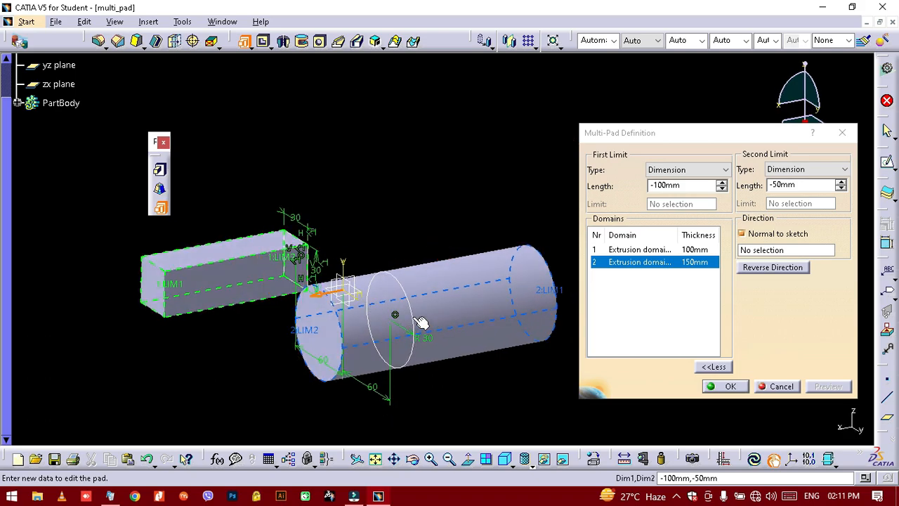
- Set the circular domain's second limit length back to 50 mm and complete the Multi-Pad
left_click(779, 185)
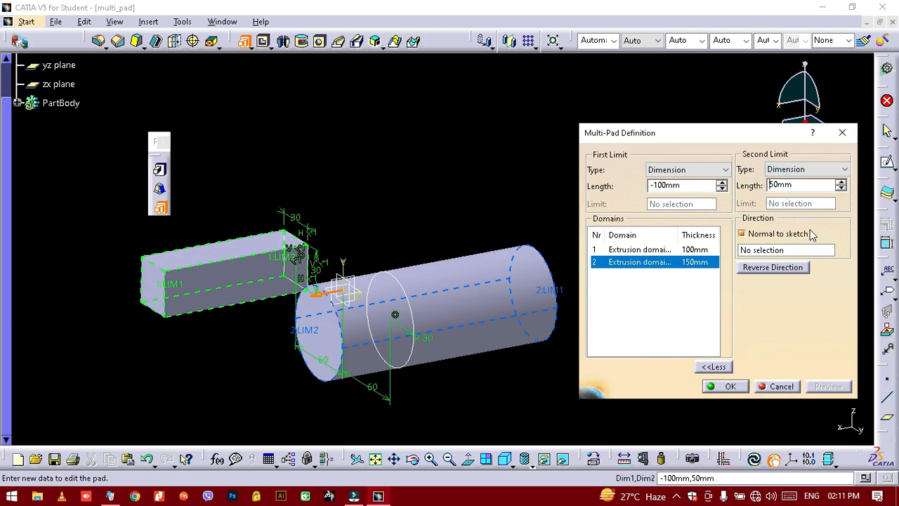
left_click(510, 182)
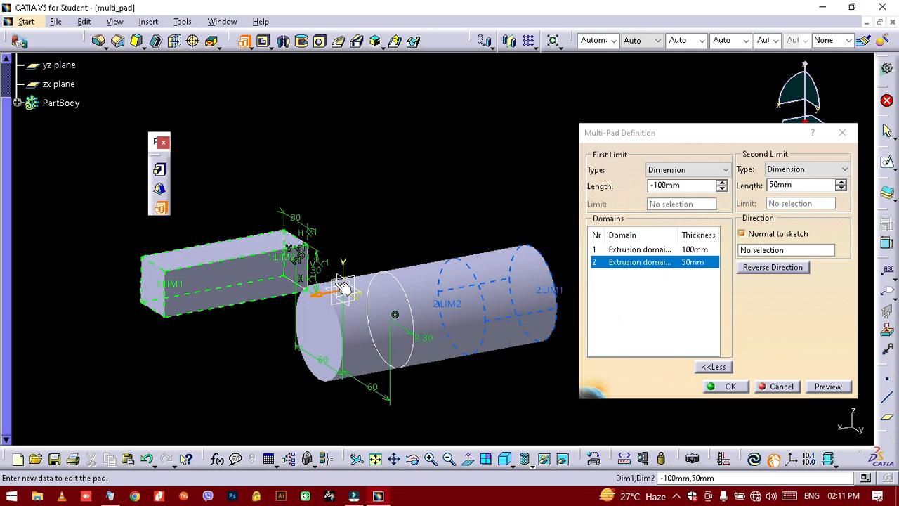
middle_click_drag(401, 200, 319, 167)
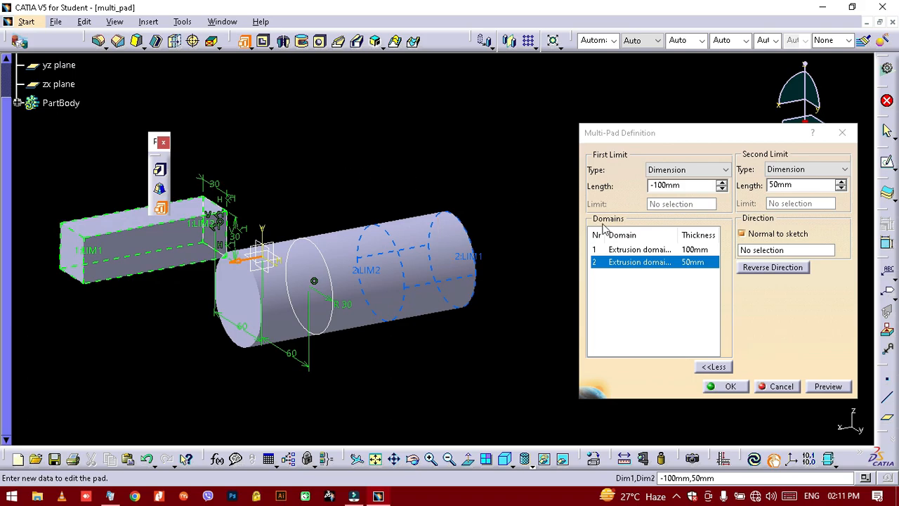
left_click(659, 264)
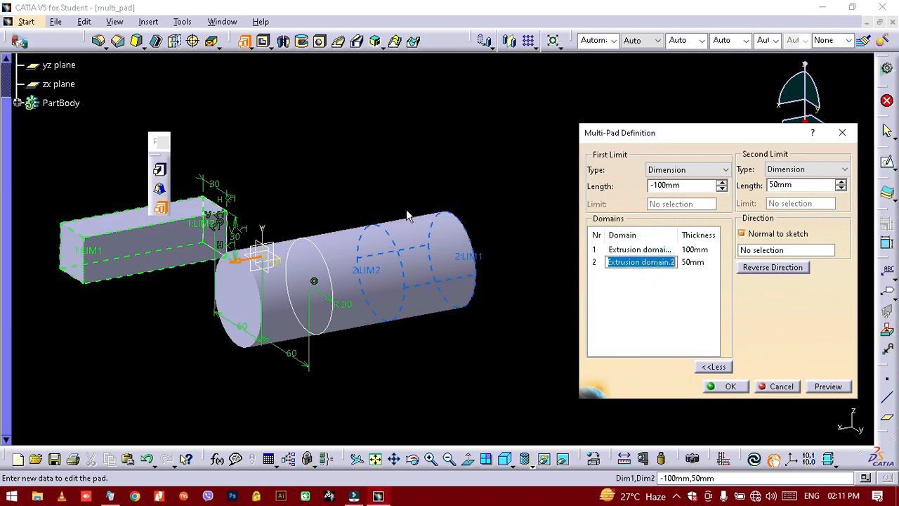
left_click(732, 390)
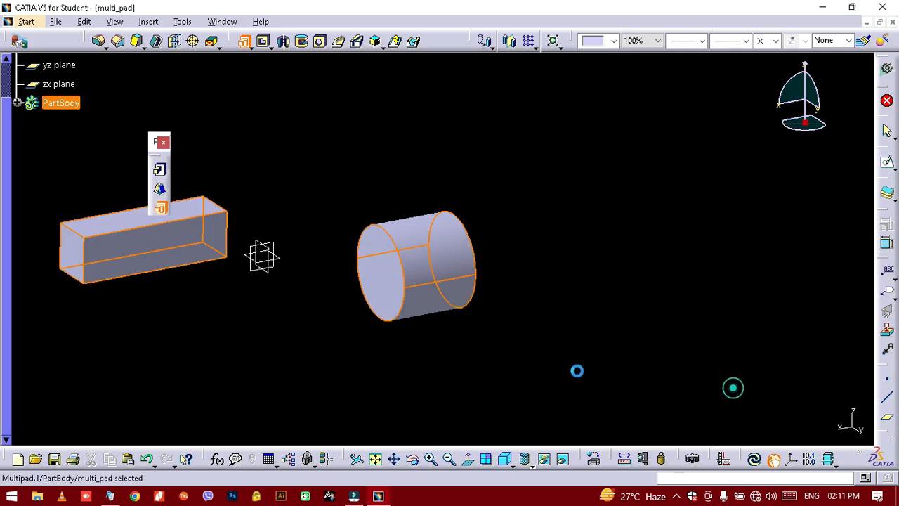
- Create a reference plane offset -200 mm from the yz plane
left_click(276, 254)
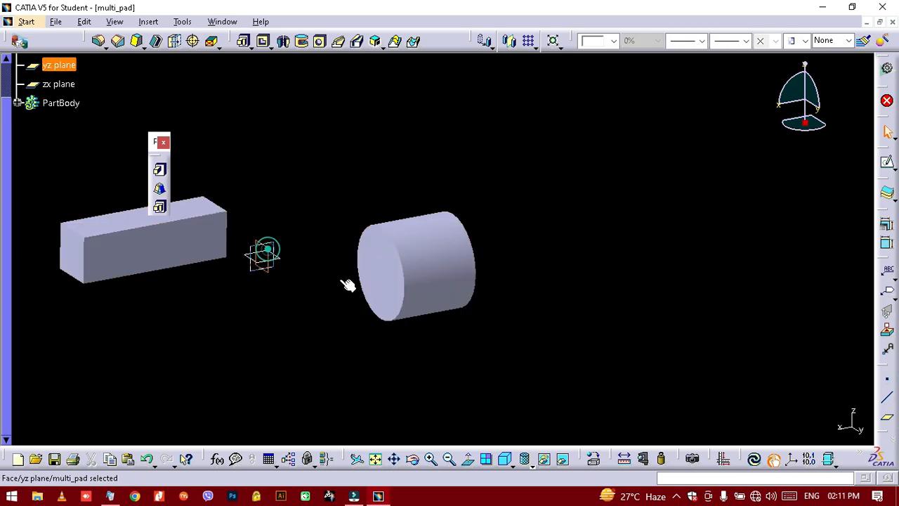
left_click(885, 418)
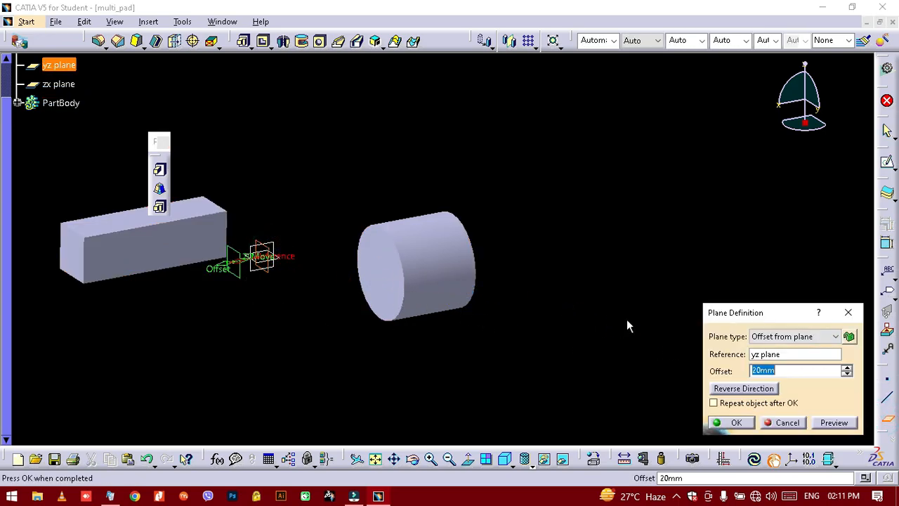
type("-200")
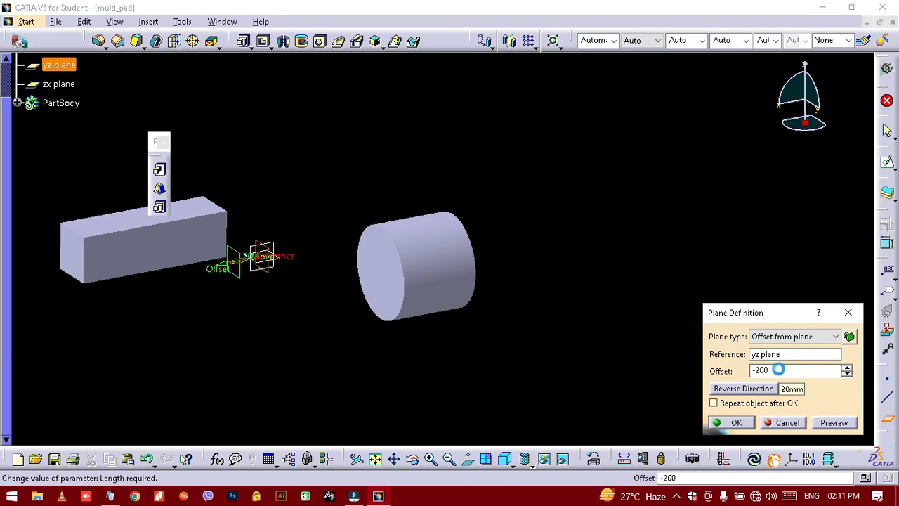
key("Return")
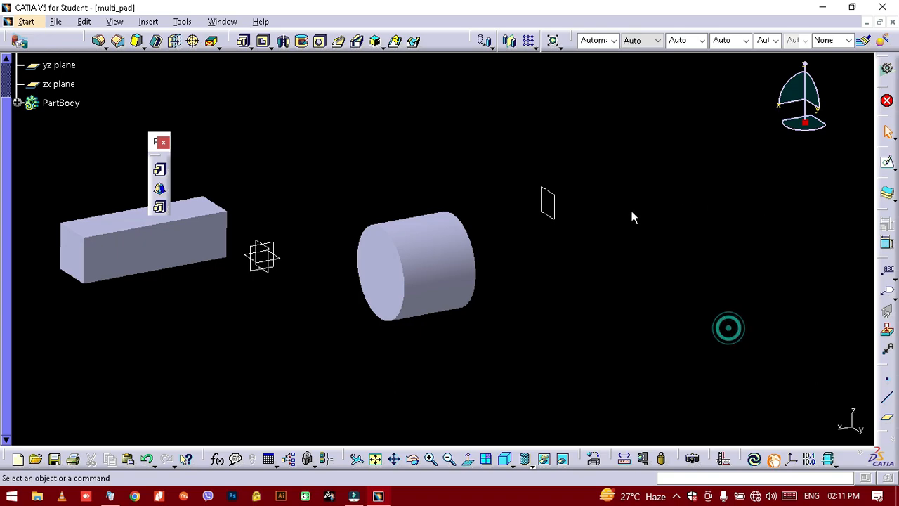
left_click(434, 276)
double_click(445, 281)
middle_click_drag(521, 243, 516, 262)
left_click(655, 390)
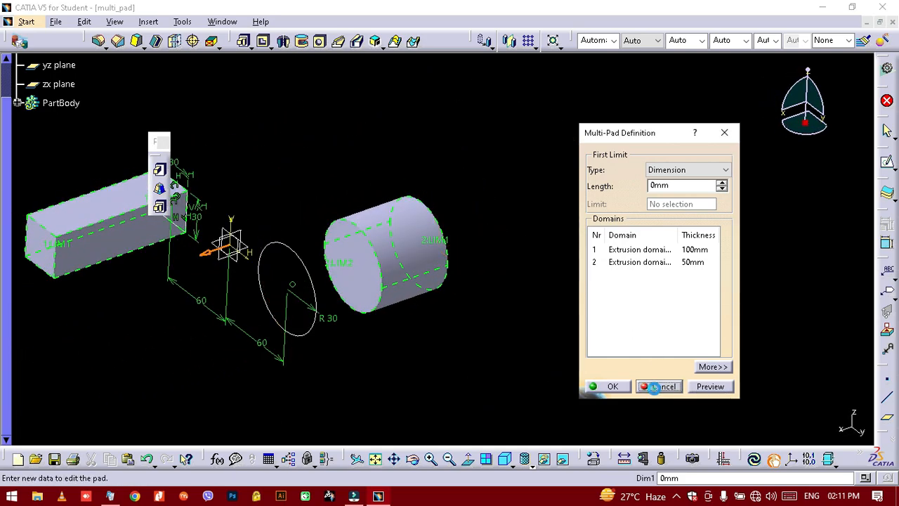
- Delete the offset reference plane behind the cylinder and update the part
left_click(502, 151)
left_click(545, 227)
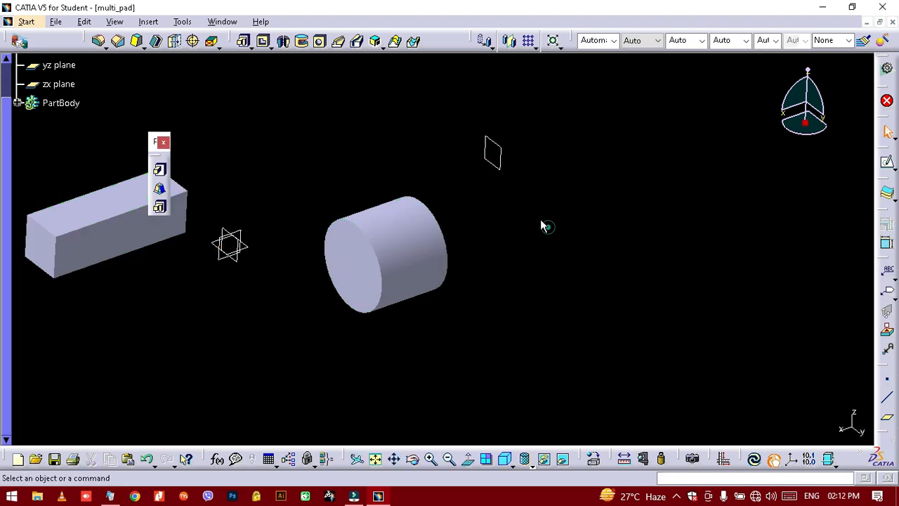
left_click(507, 156)
key("Delete")
mouse_move(510, 200)
middle_mouse_down()
mouse_move(688, 243)
mouse_move(705, 260)
middle_mouse_up()
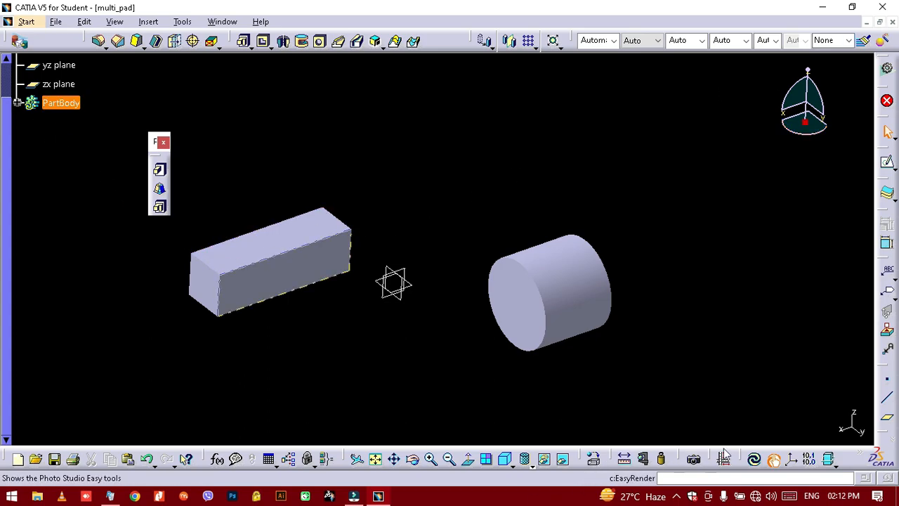
left_click(754, 459)
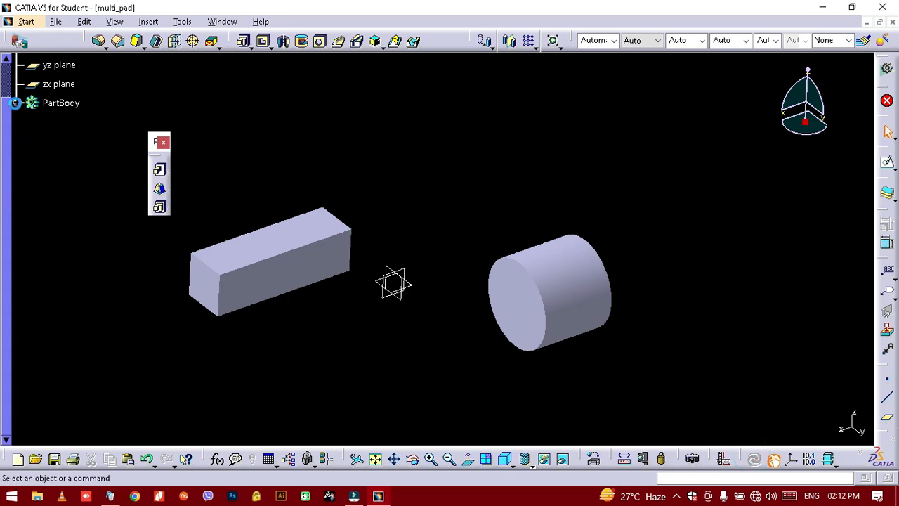
left_click(15, 102)
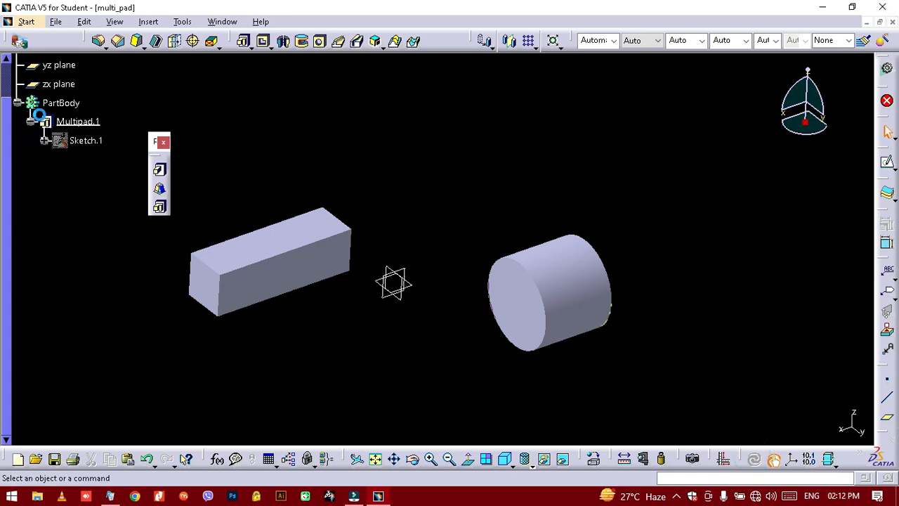
left_click(80, 122)
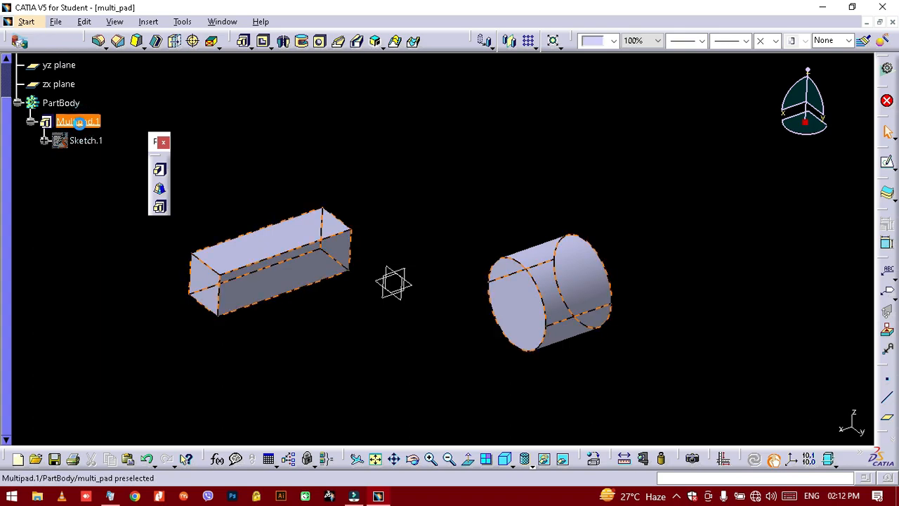
double_click(79, 122)
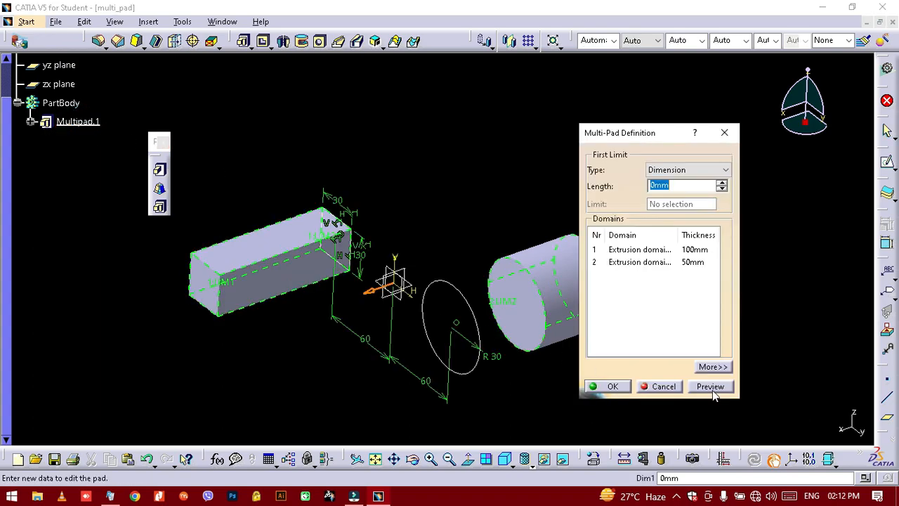
left_click(660, 387)
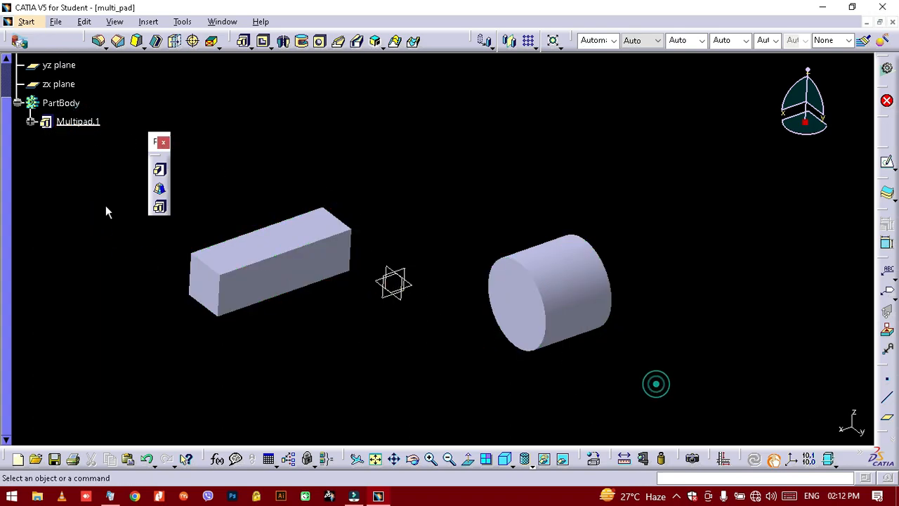
- Delete the Multi-Pad feature from the part body together with its aggregated elements
double_click(86, 127)
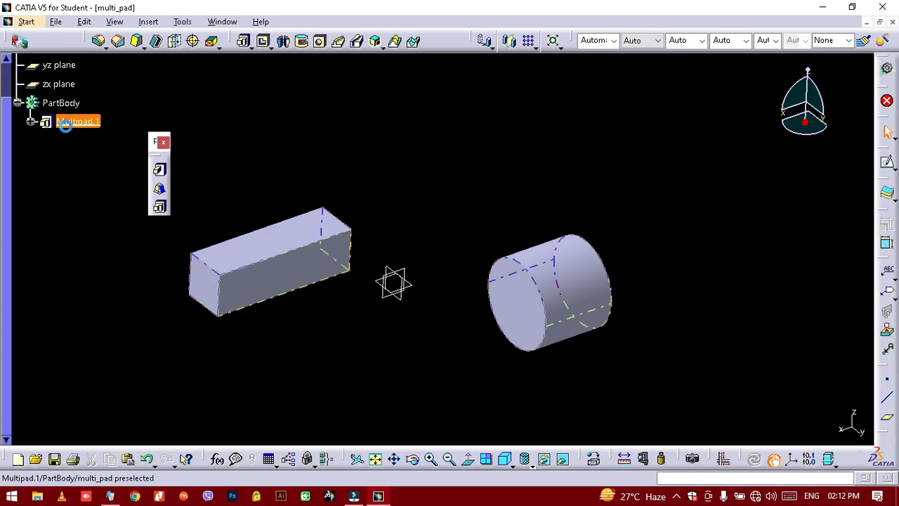
right_click(65, 124)
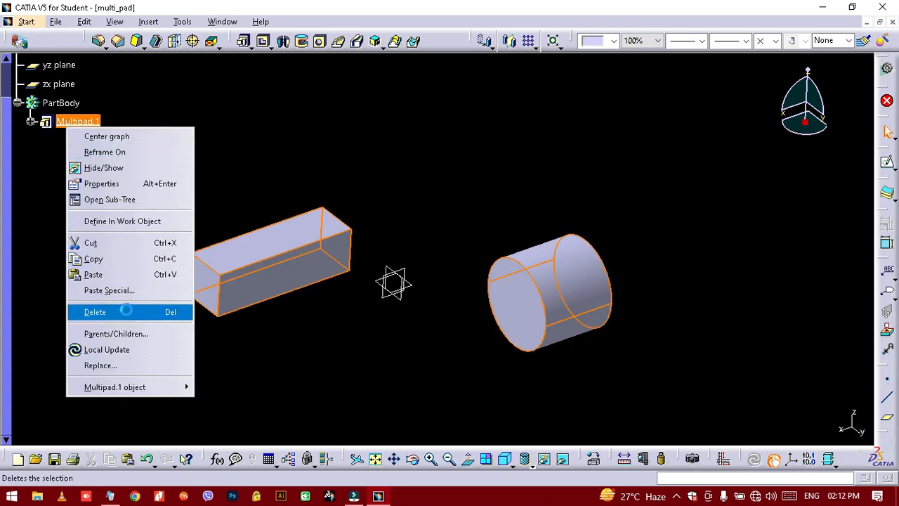
left_click(126, 309)
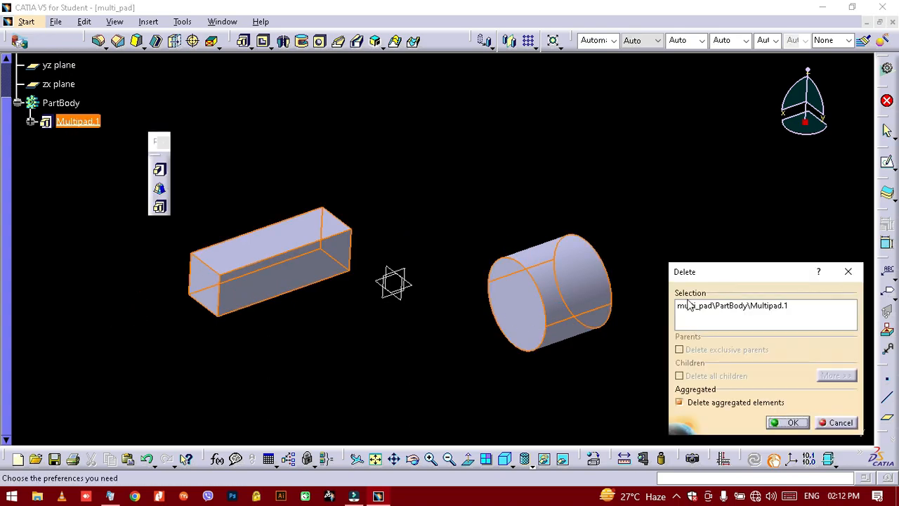
left_click(787, 424)
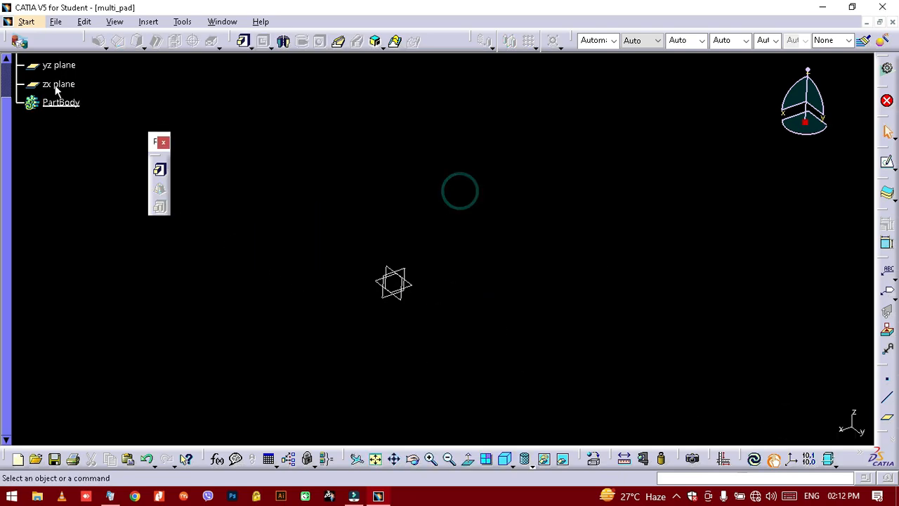
- Start a new sketch on the yz plane
scroll(65, 133, "up", 3)
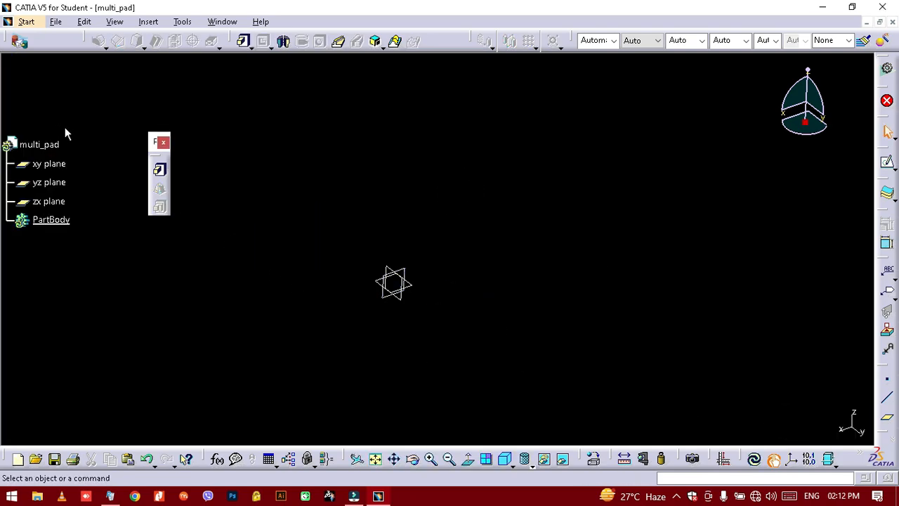
left_click(54, 182)
left_click(892, 166)
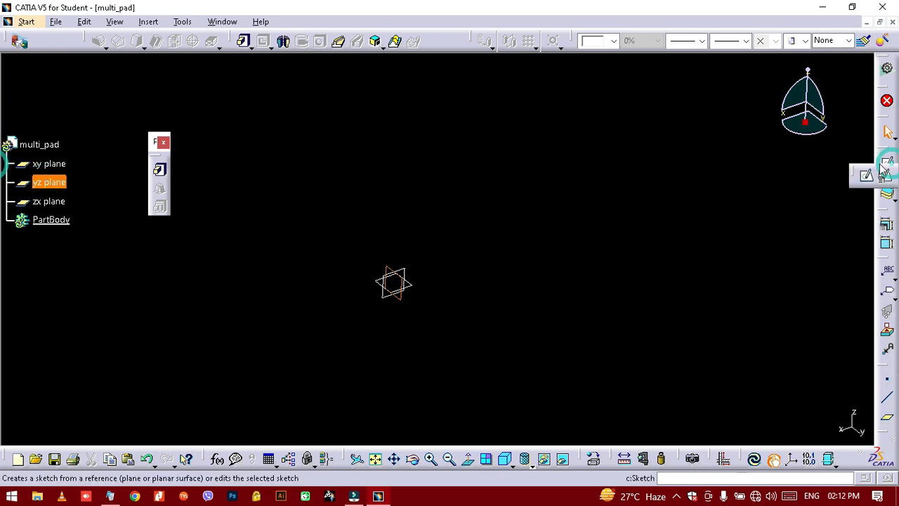
left_click(864, 178)
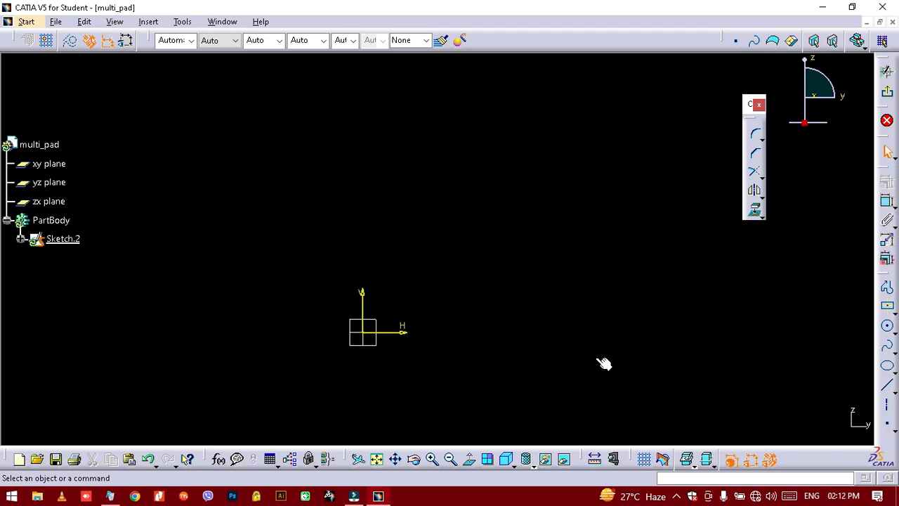
- Sketch a centered rectangle at the origin with a height of 15 mm and a width of 20 mm
left_click(888, 309)
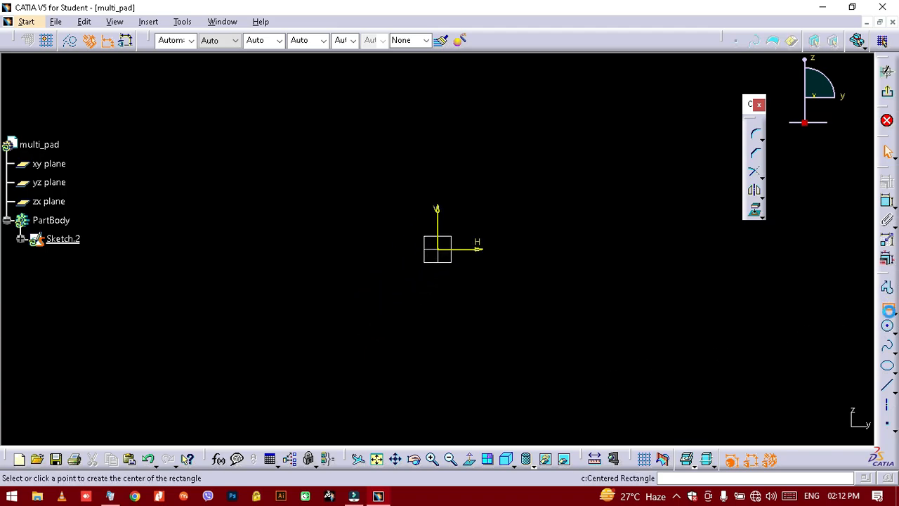
left_click(445, 250)
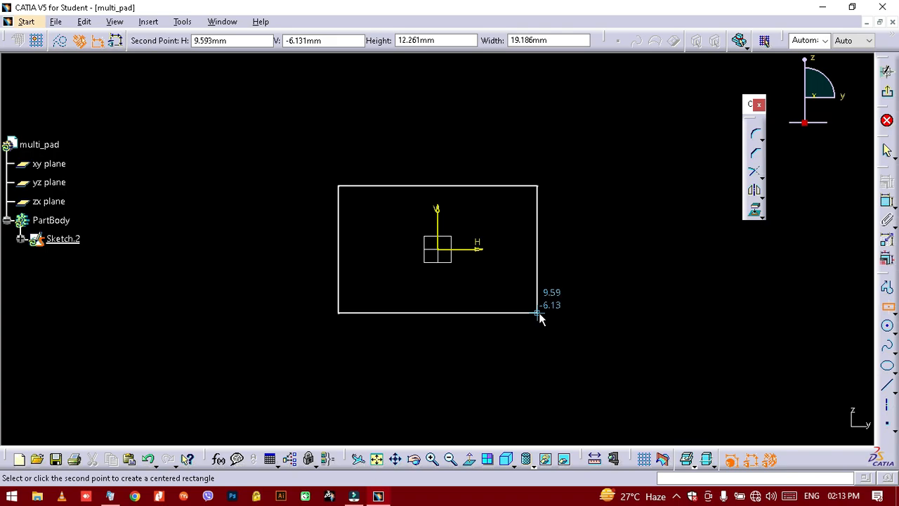
key("Tab")
key("Tab")
type("15")
key("Tab")
type("20")
key("Return")
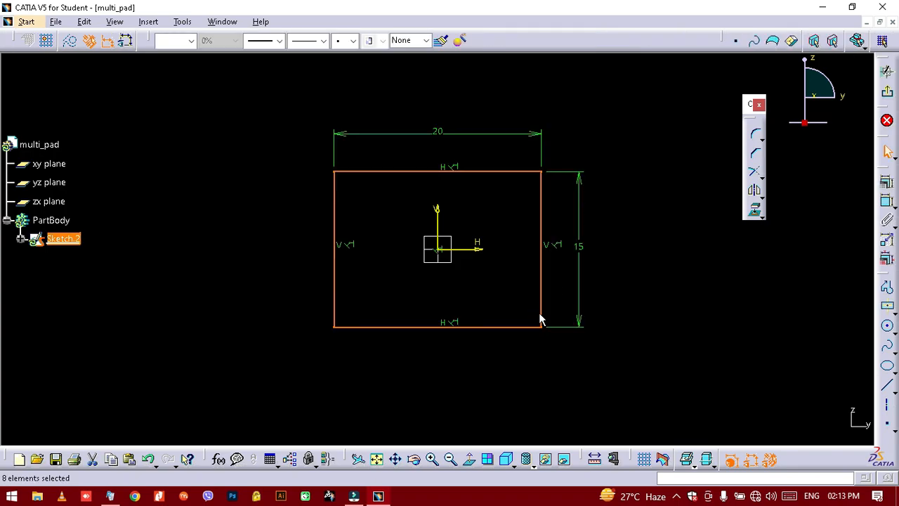
left_click(658, 190)
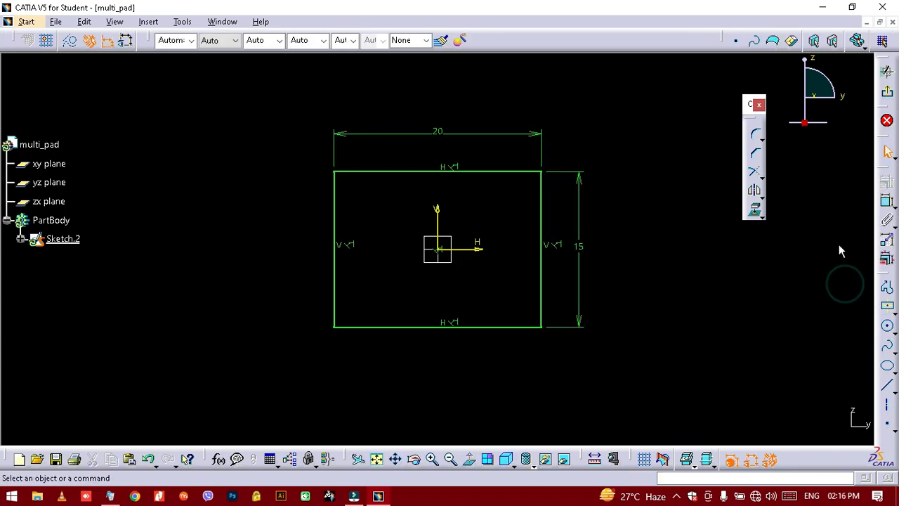
- Sketch two circles inside the rectangle, one near its upper-right corner and one about 2.8 mm in diameter near its lower-left corner
left_click(887, 324)
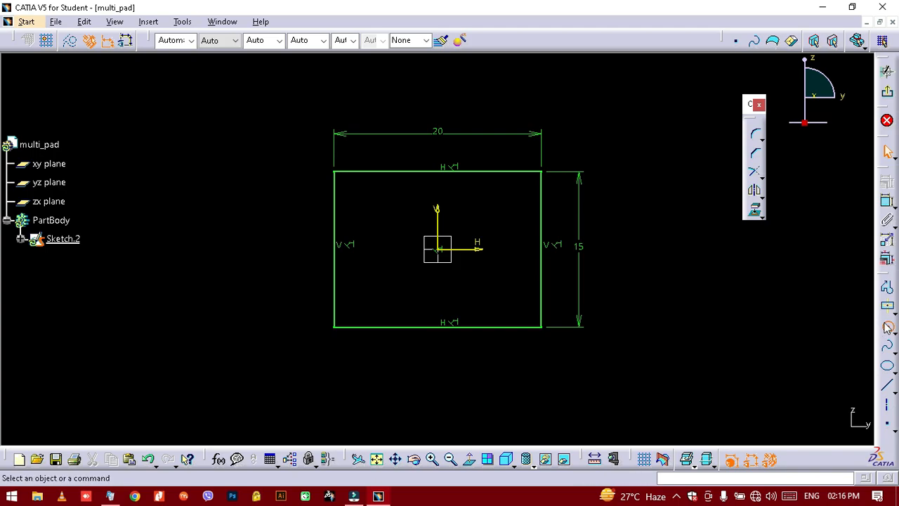
left_click(512, 202)
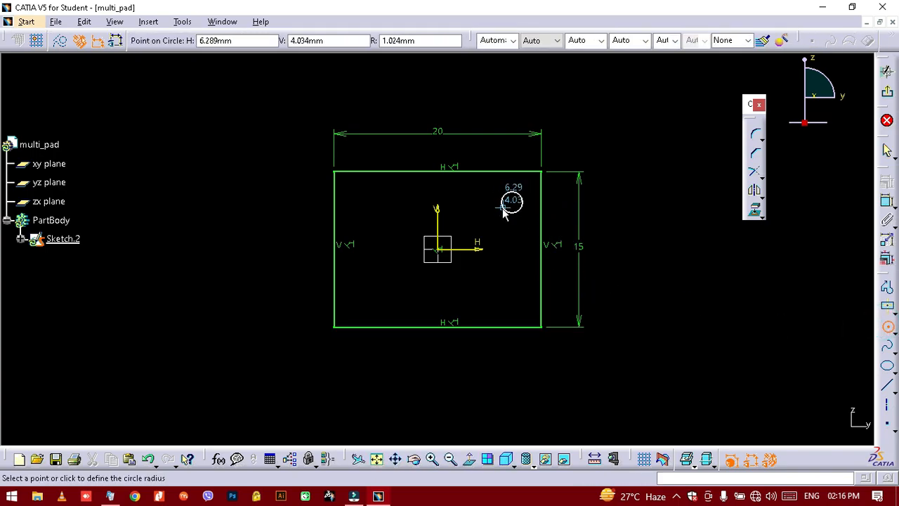
left_click(503, 215)
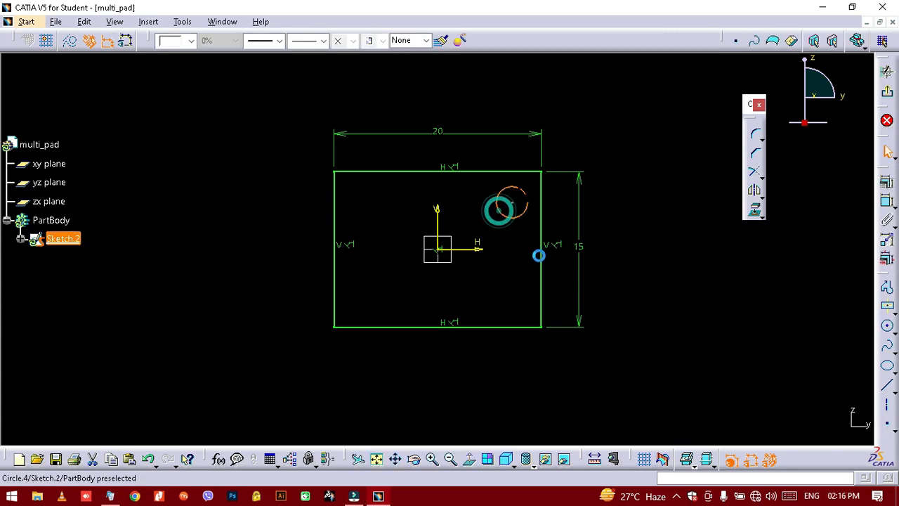
left_click(887, 326)
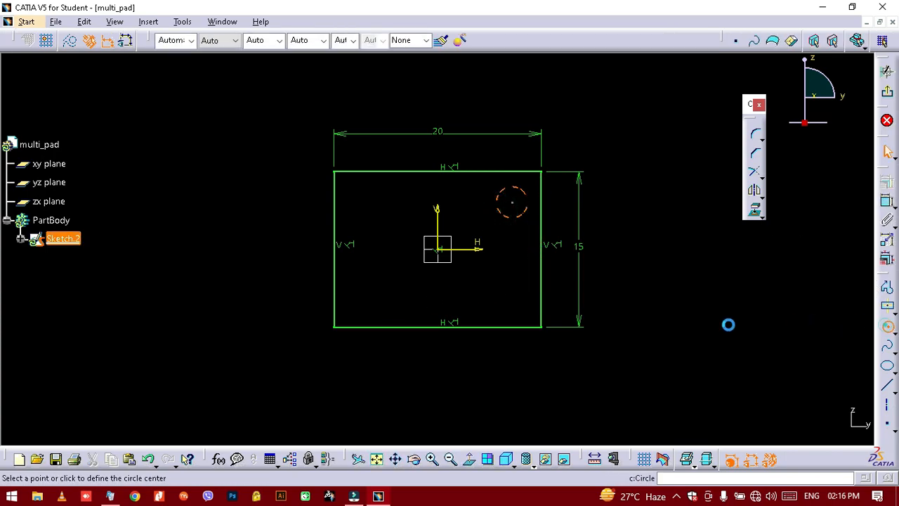
left_click(372, 295)
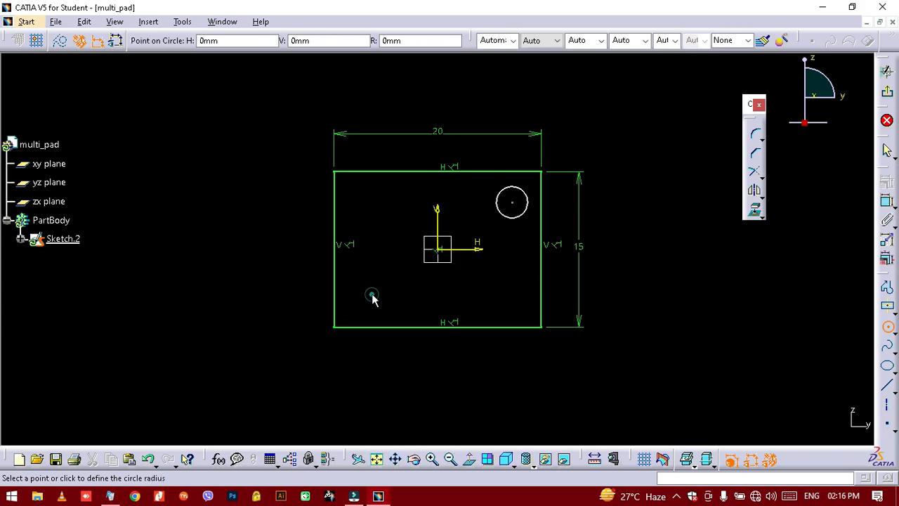
left_click(359, 303)
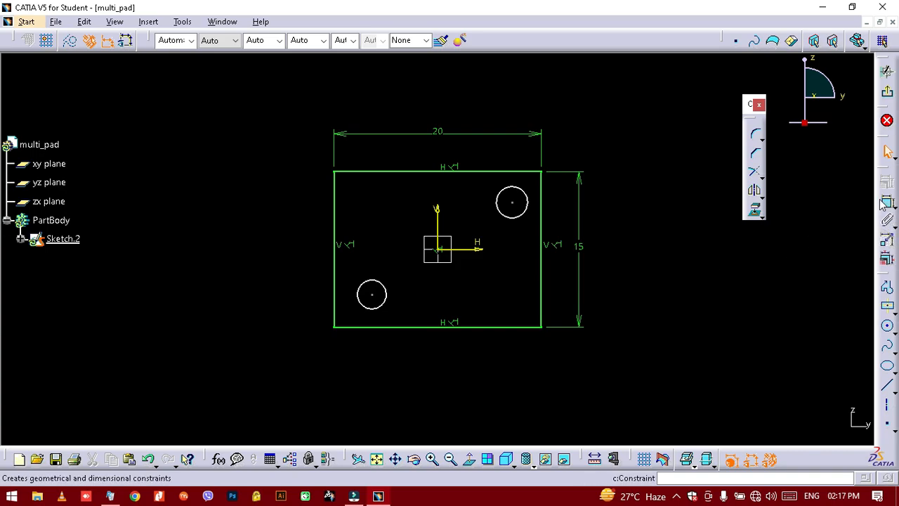
- Constrain the lower-left circle's center to 4 mm from the rectangle's left edge
left_click(335, 293)
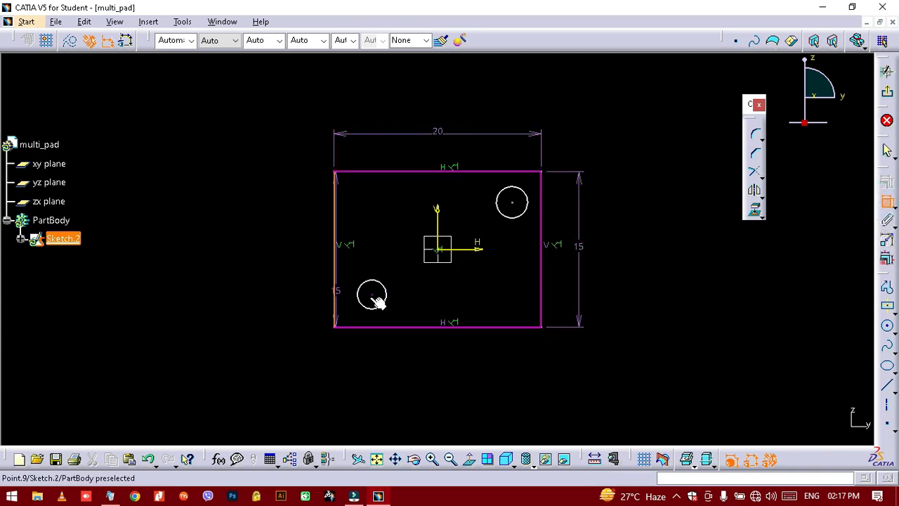
left_click(372, 295)
left_click(355, 364)
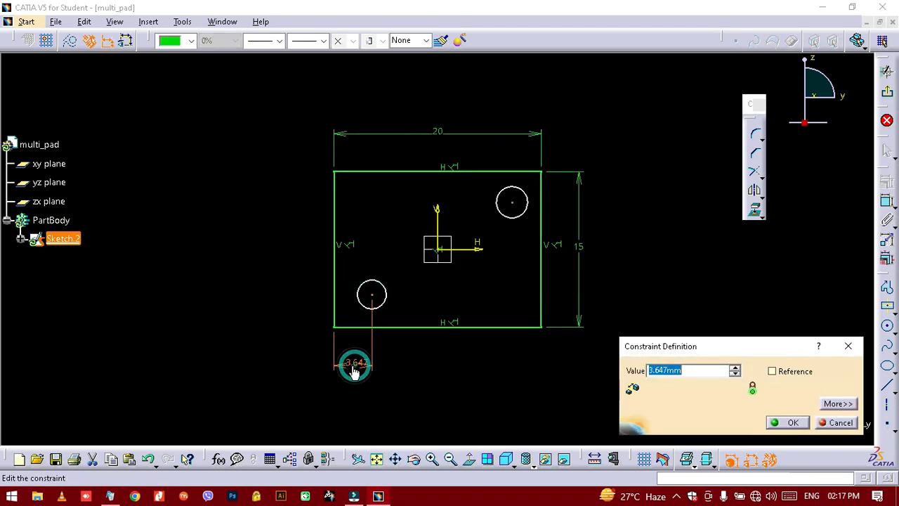
type("4")
key("Return")
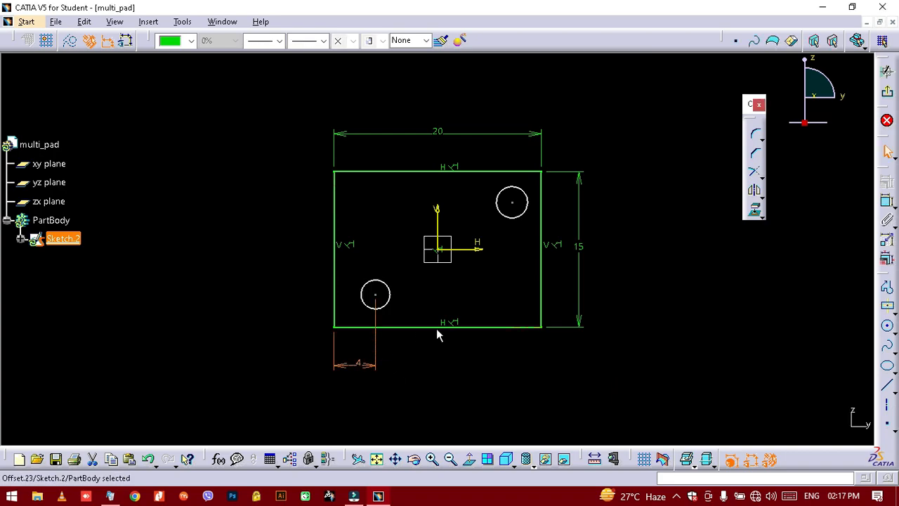
left_click(887, 202)
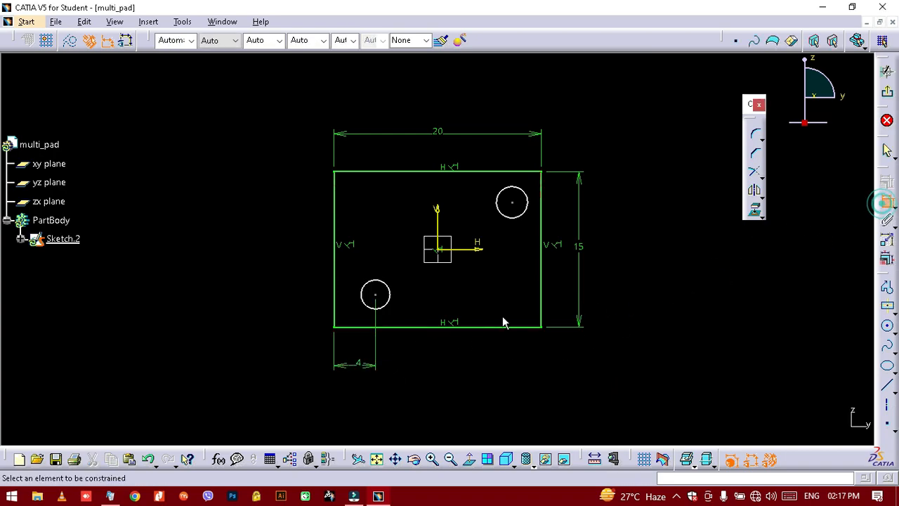
left_click(357, 327)
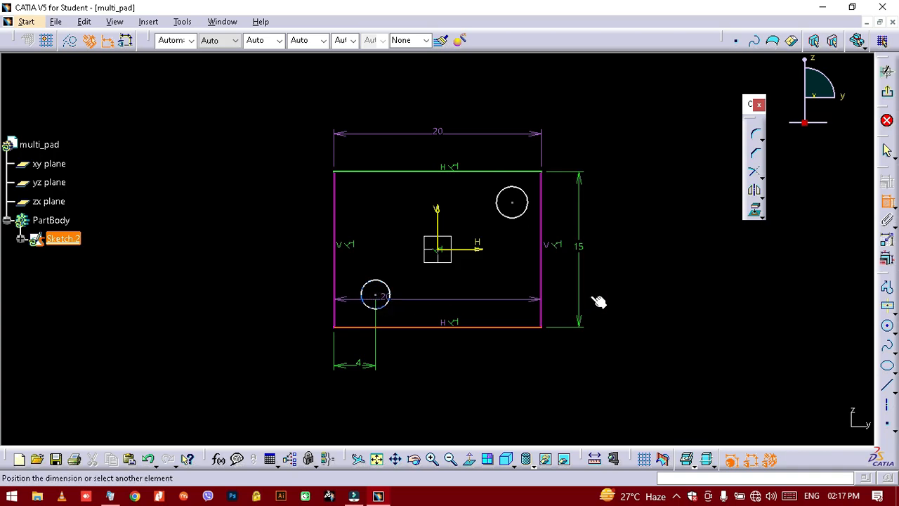
key("Escape")
- Constrain the lower-left circle's center to 4 mm above the rectangle's bottom edge
left_click(887, 202)
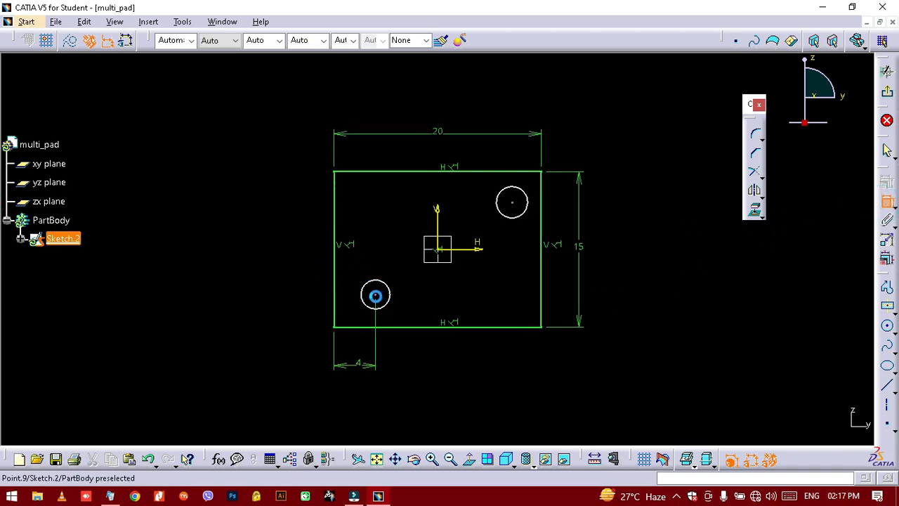
left_click(376, 295)
left_click(358, 326)
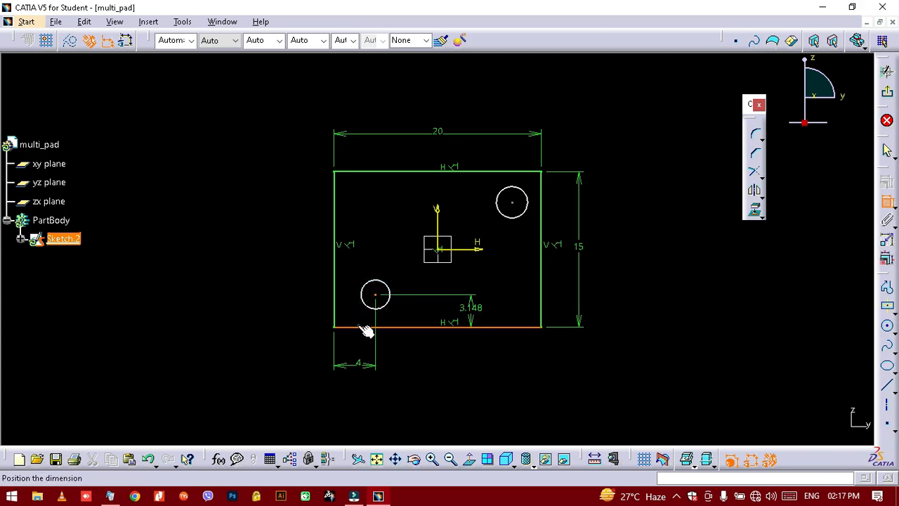
left_click(281, 317)
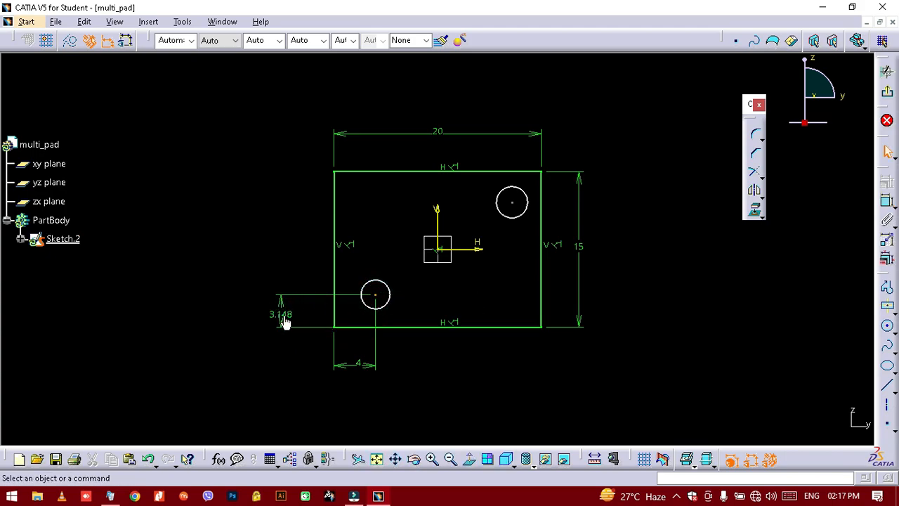
left_click(281, 315)
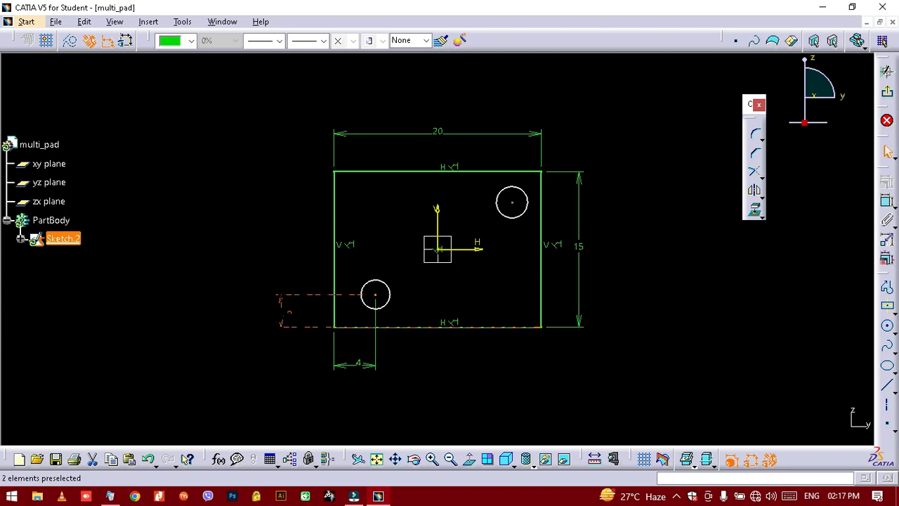
left_click(280, 312)
double_click(280, 312)
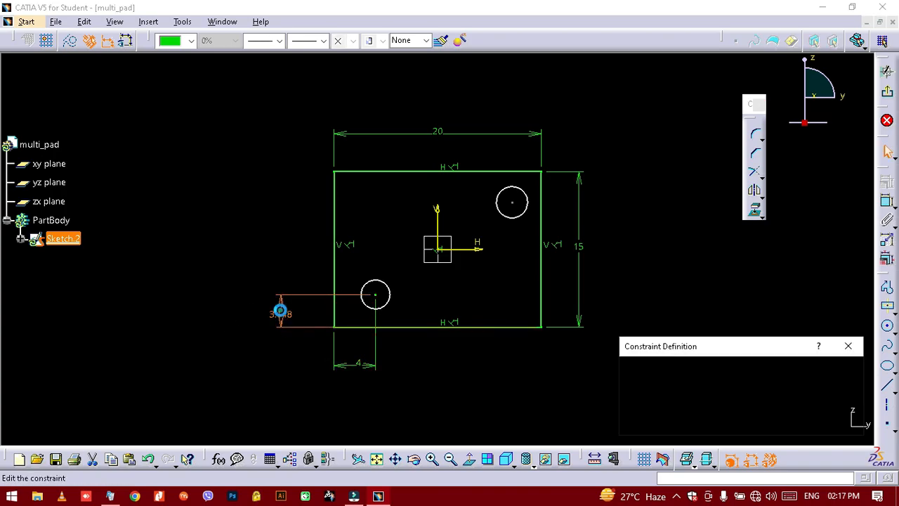
type("4")
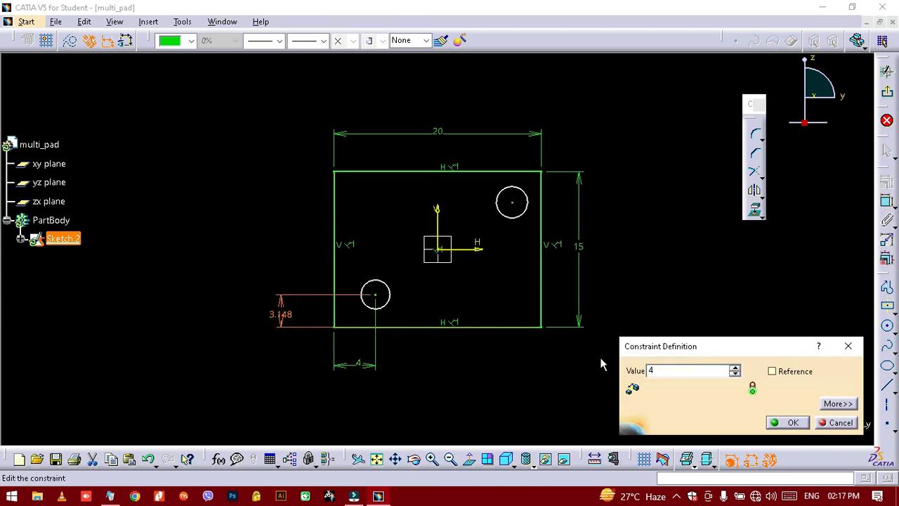
left_click(187, 260)
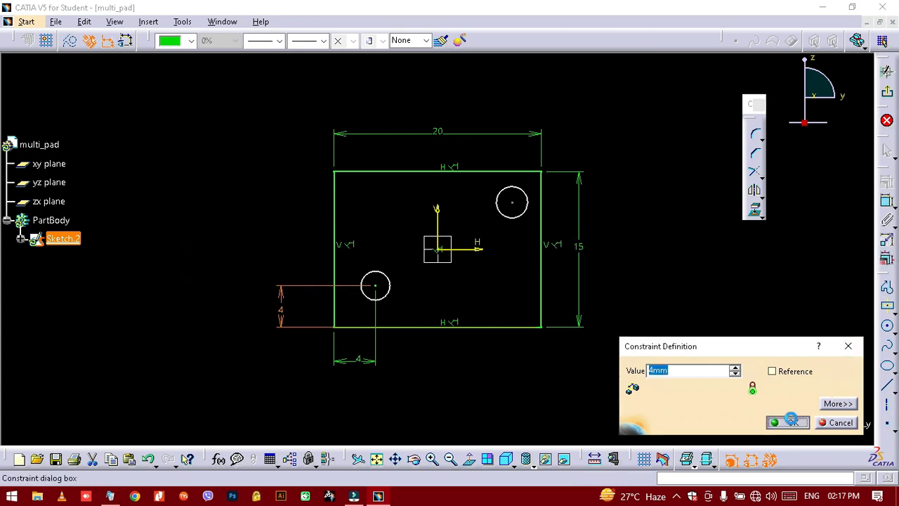
left_click(781, 423)
- Dimension the lower-left circle's diameter and set it to 3 mm
left_click(887, 205)
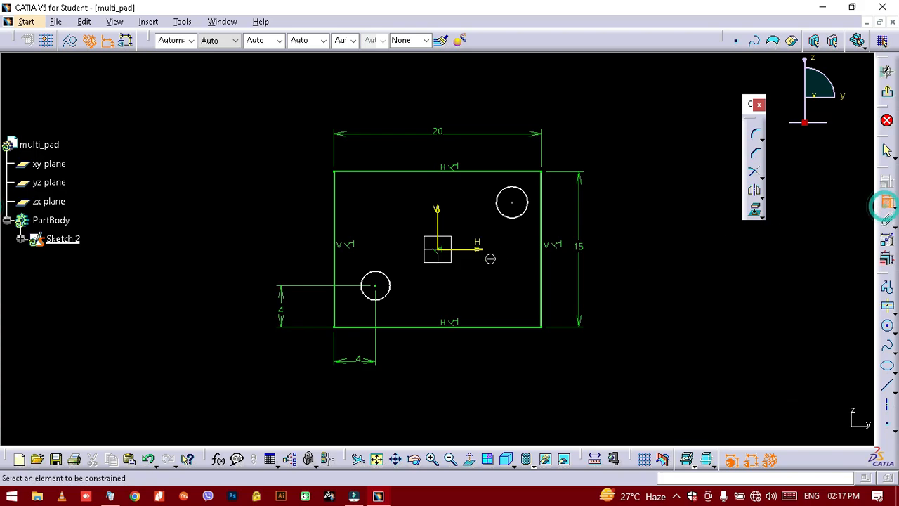
left_click(354, 275)
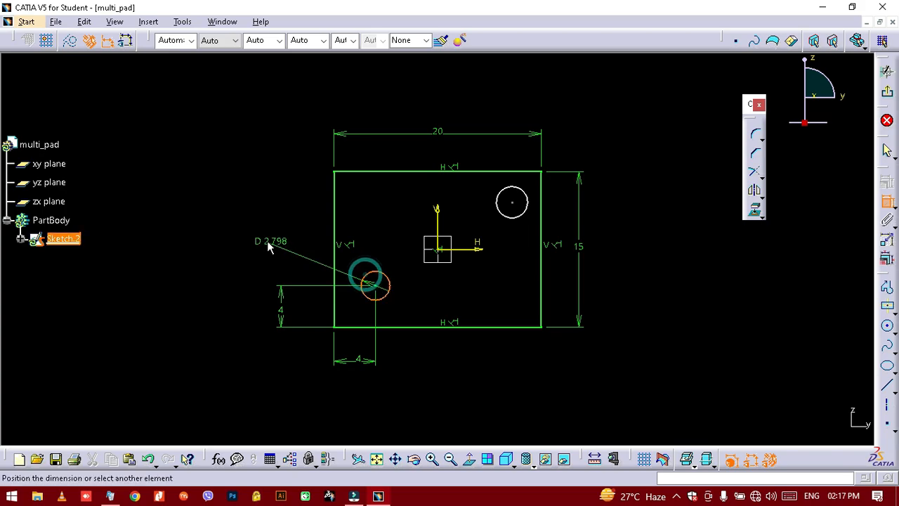
left_click(258, 239)
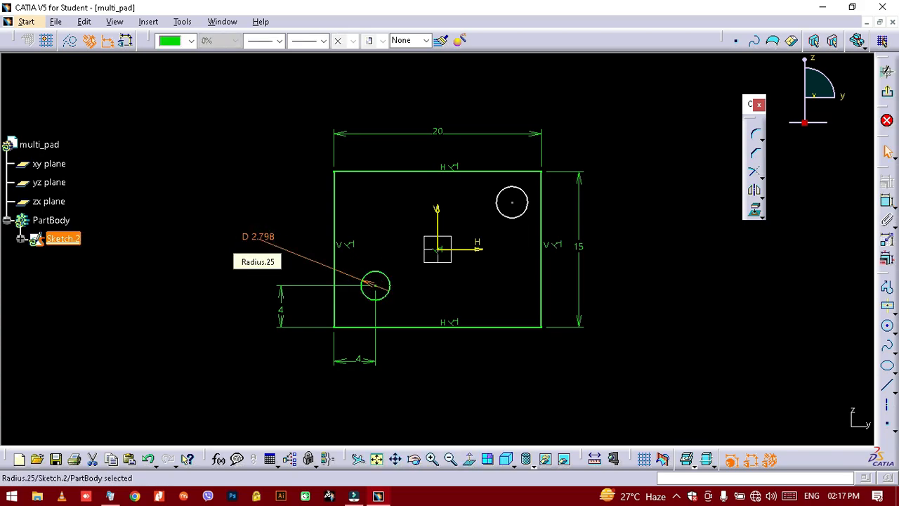
type("3")
key("Return")
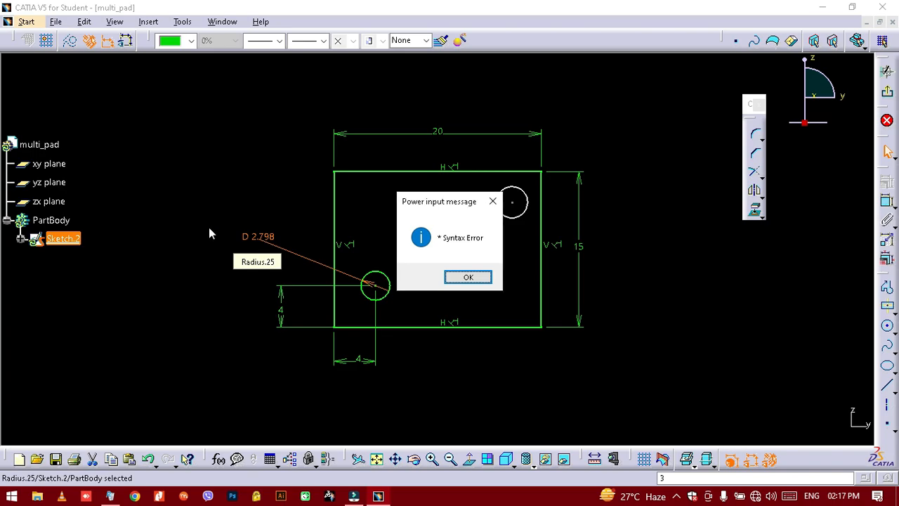
left_click(457, 277)
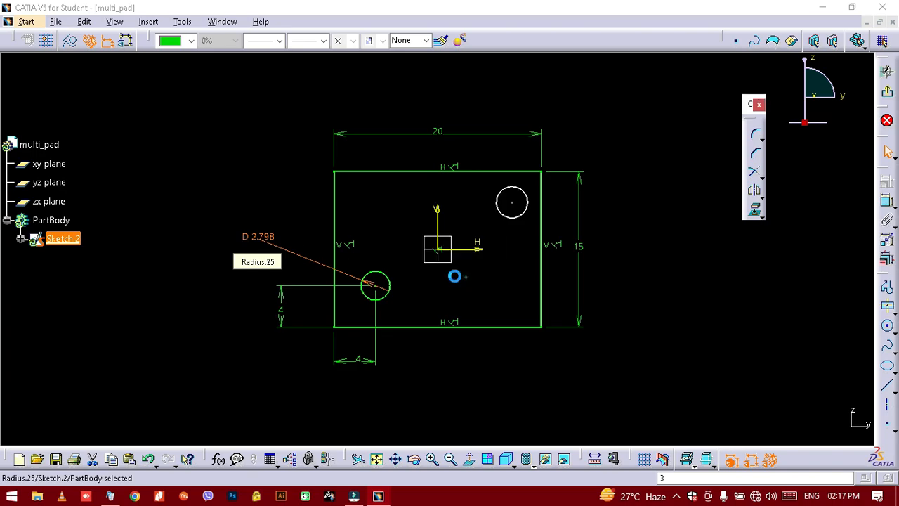
double_click(255, 237)
type("3")
key("Return")
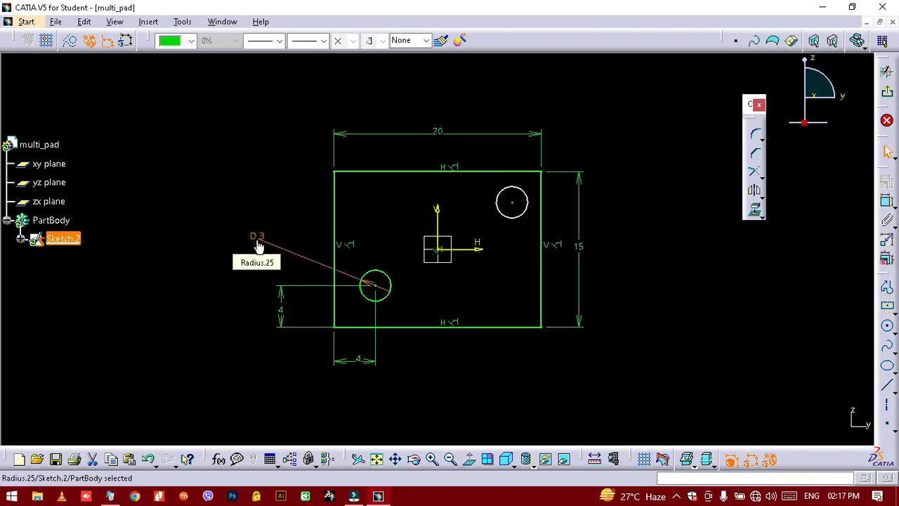
left_click(767, 274)
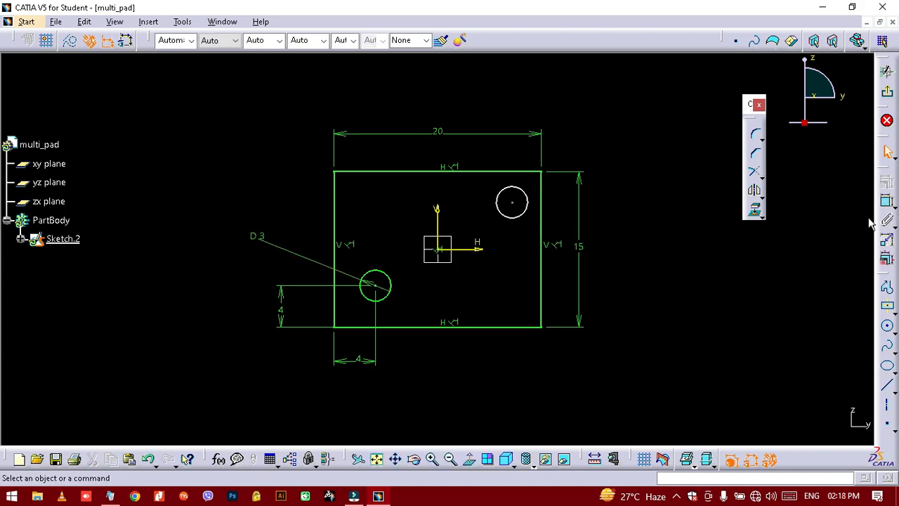
- Constrain the upper-right circle's center to 16 mm from the rectangle's left edge
left_click(888, 201)
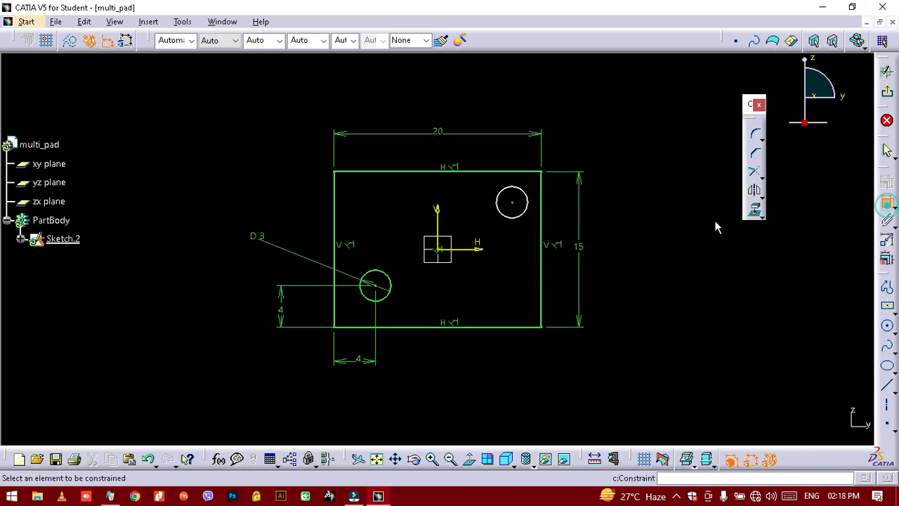
left_click(512, 203)
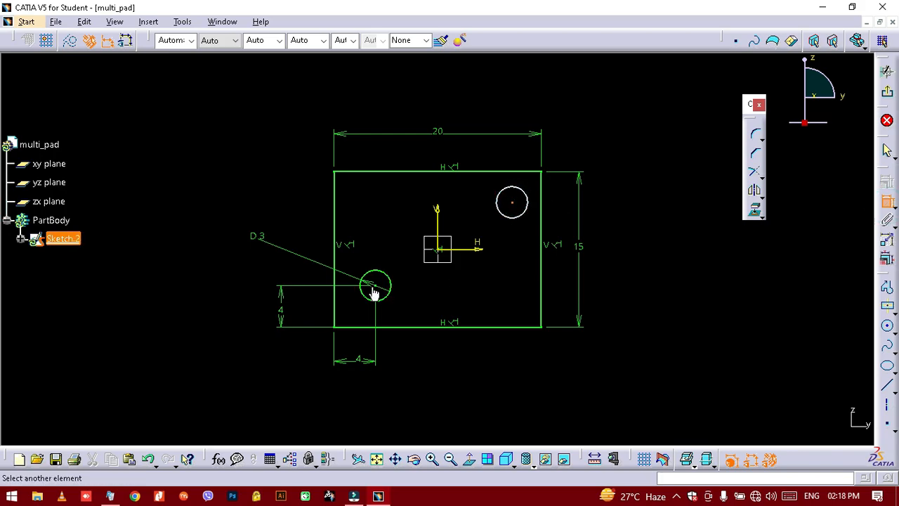
left_click(335, 199)
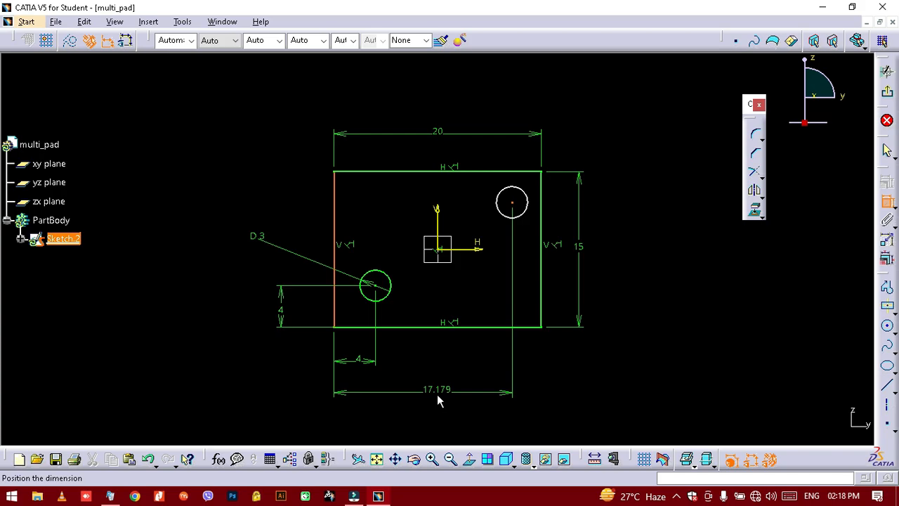
left_click(424, 402)
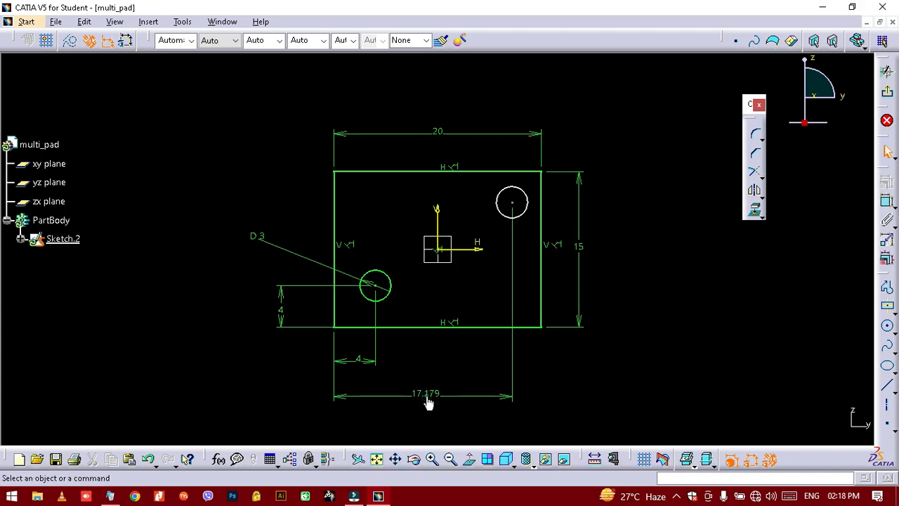
double_click(421, 397)
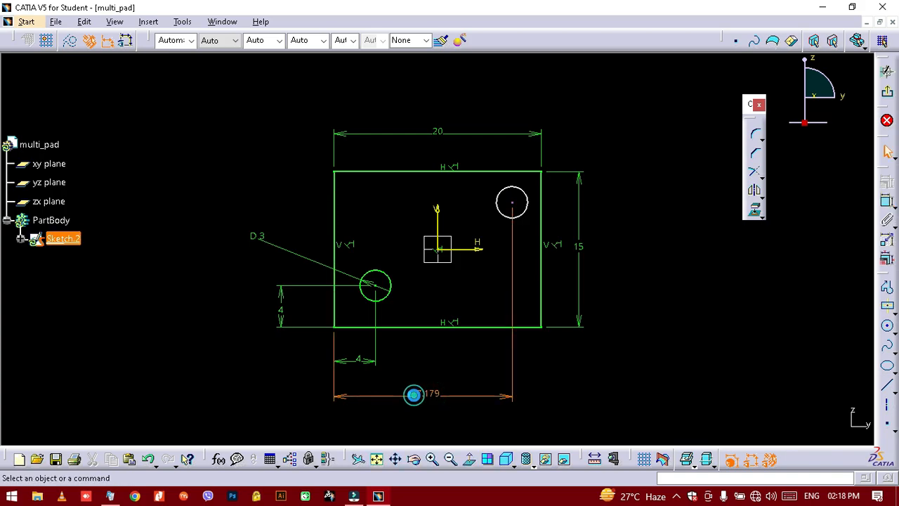
key("Return")
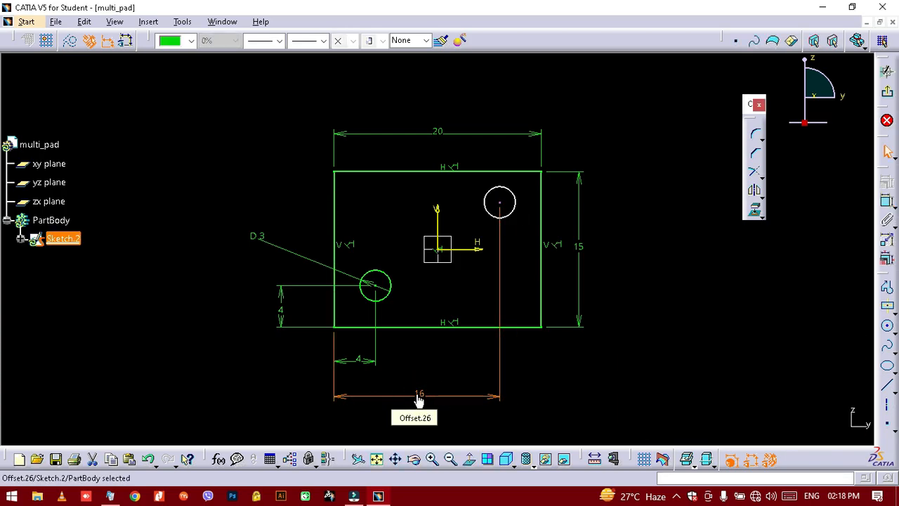
left_click(603, 380)
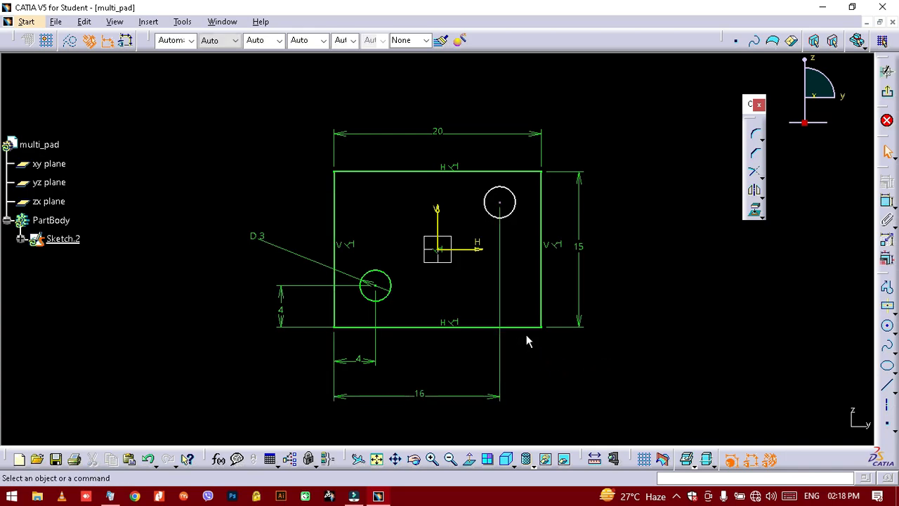
- Constrain the upper-right circle's center to 11 mm above the rectangle's bottom edge
left_click(887, 205)
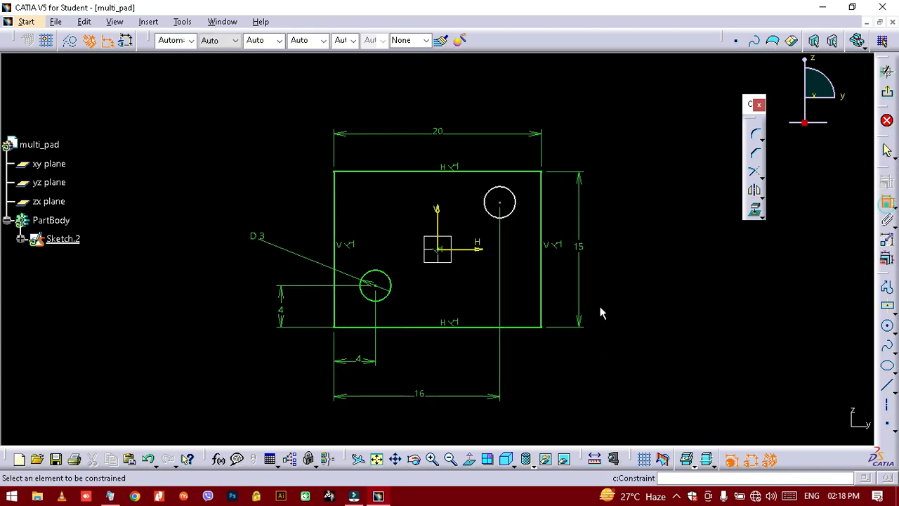
left_click(522, 325)
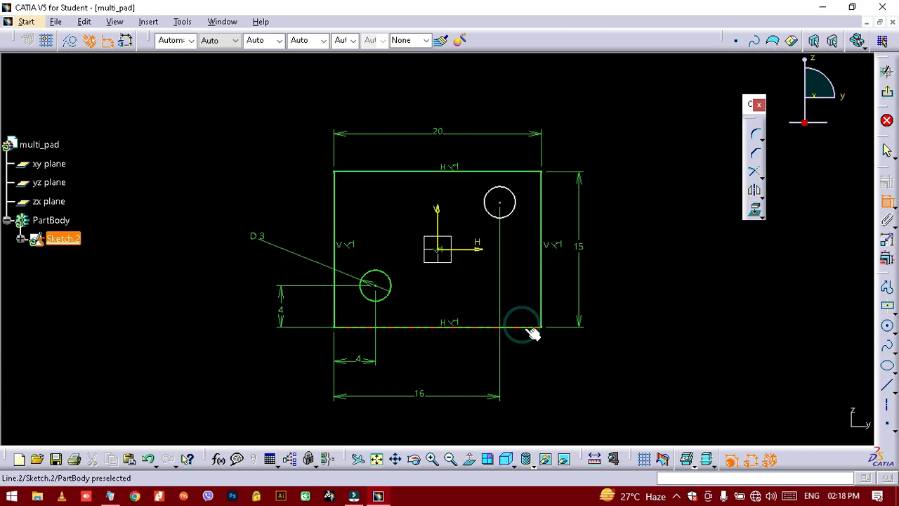
left_click(515, 328)
left_click(500, 204)
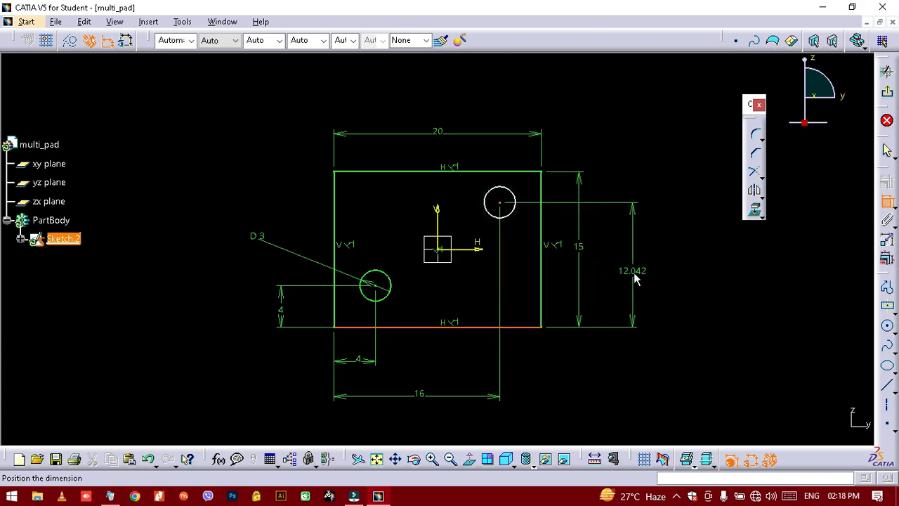
left_click(633, 272)
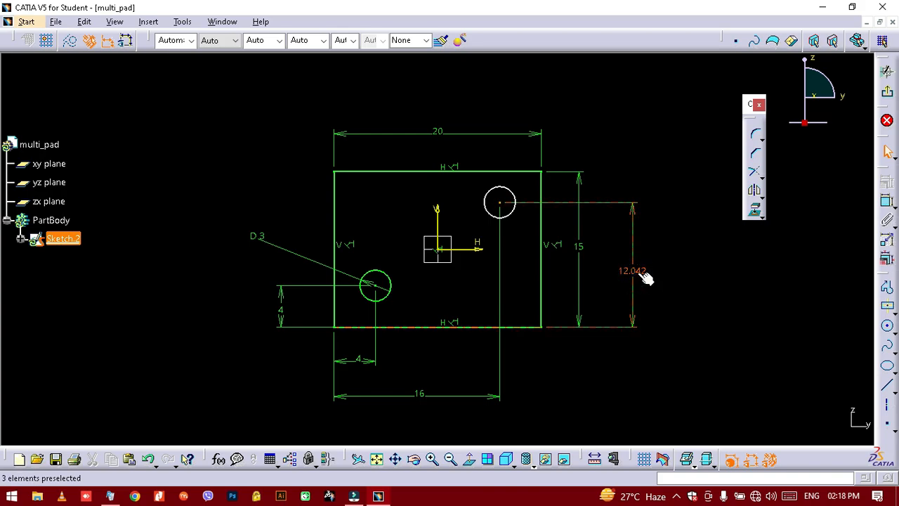
left_click(637, 272)
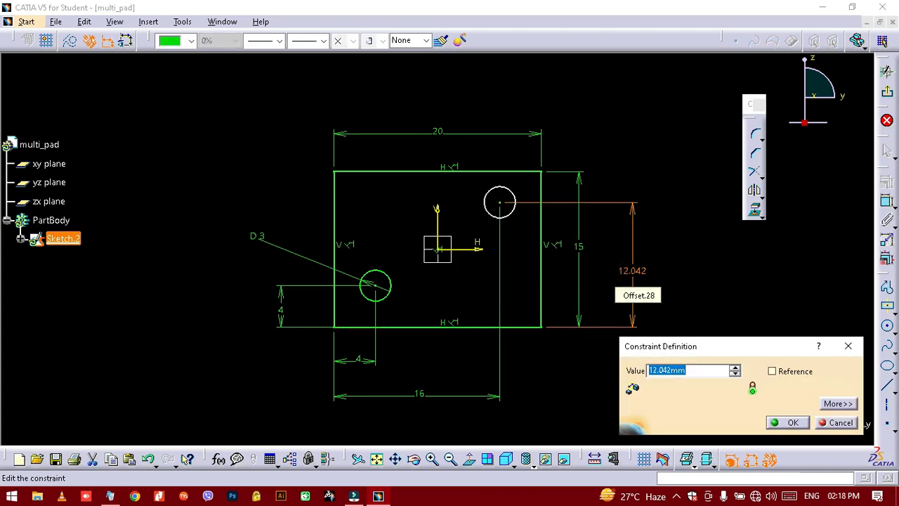
key("Return")
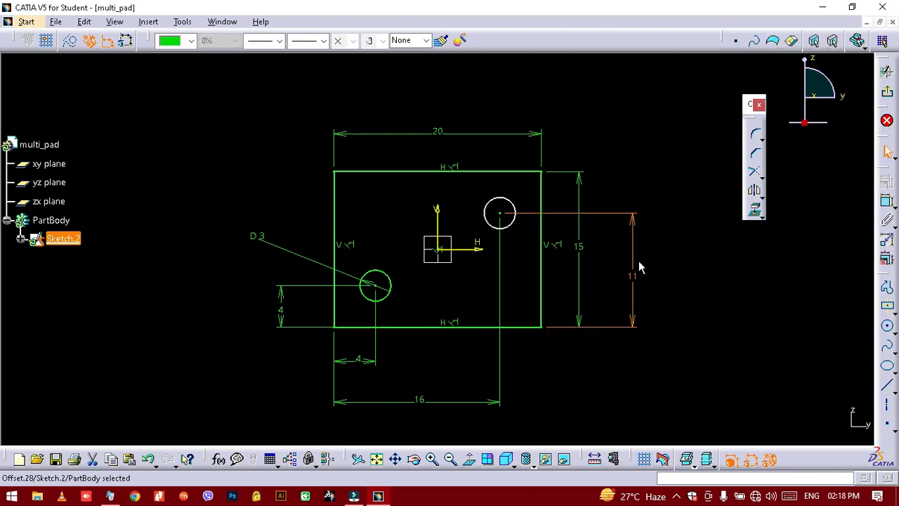
left_click(738, 288)
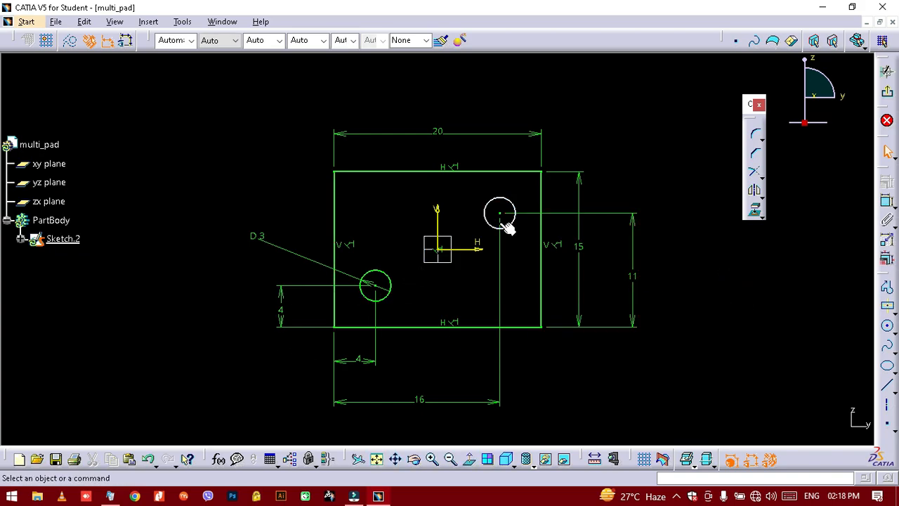
- Apply an Equal constraint between the upper-right and lower-left circles
left_click(489, 236)
left_click(392, 284, "ctrl")
left_click(887, 179)
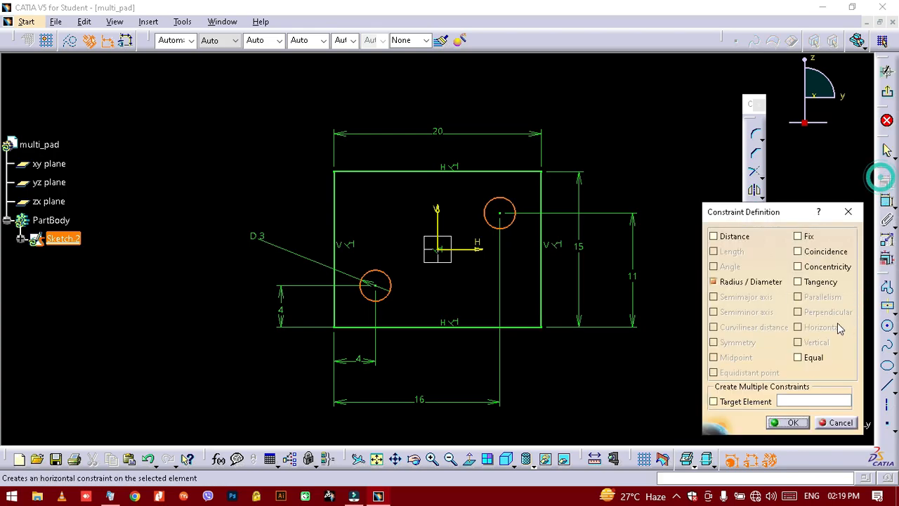
left_click(799, 357)
left_click(785, 421)
left_click(785, 426)
left_click(755, 400)
- Exit the sketch, start a Multi-Pad from it and set the first domain, the rectangle, to a length of 15 mm
left_click(888, 120)
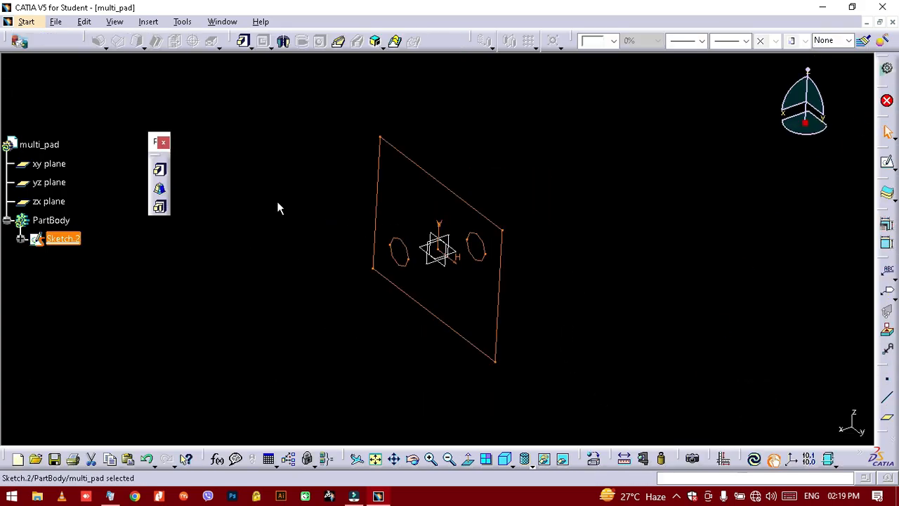
left_click(160, 206)
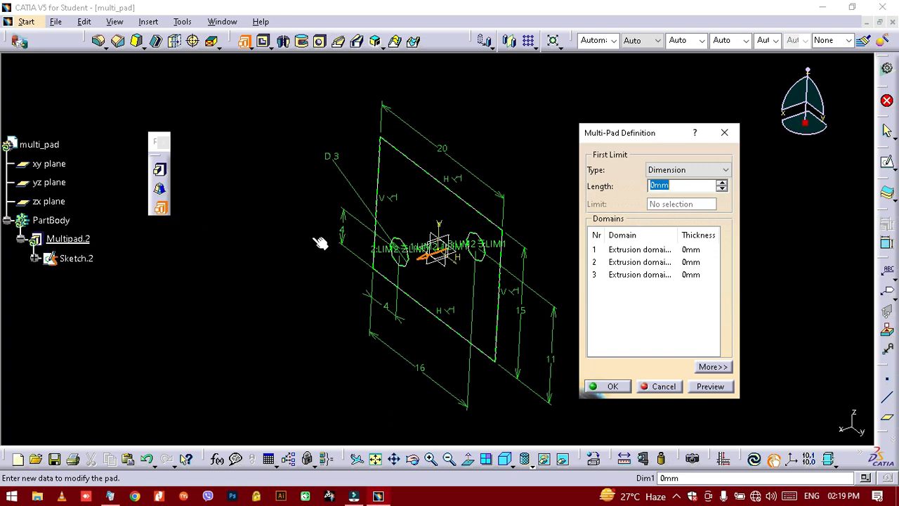
left_click(640, 251)
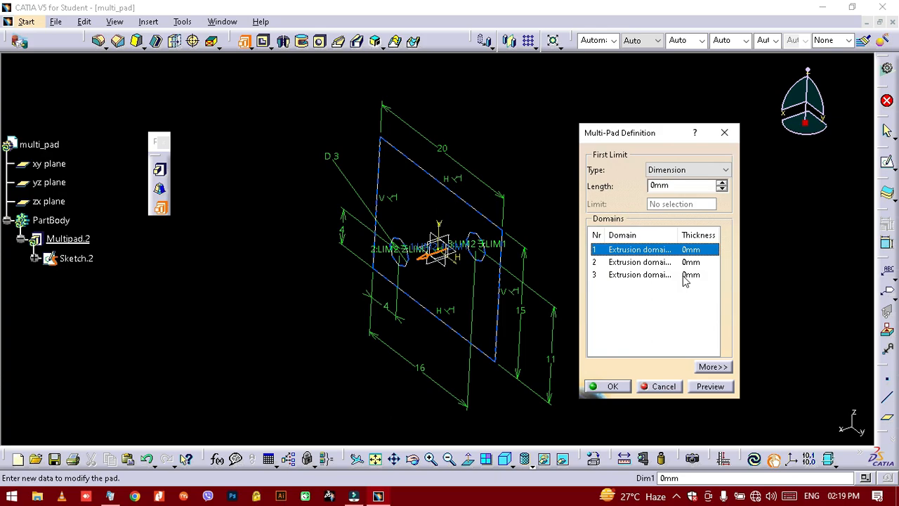
double_click(682, 186)
left_click(169, 357)
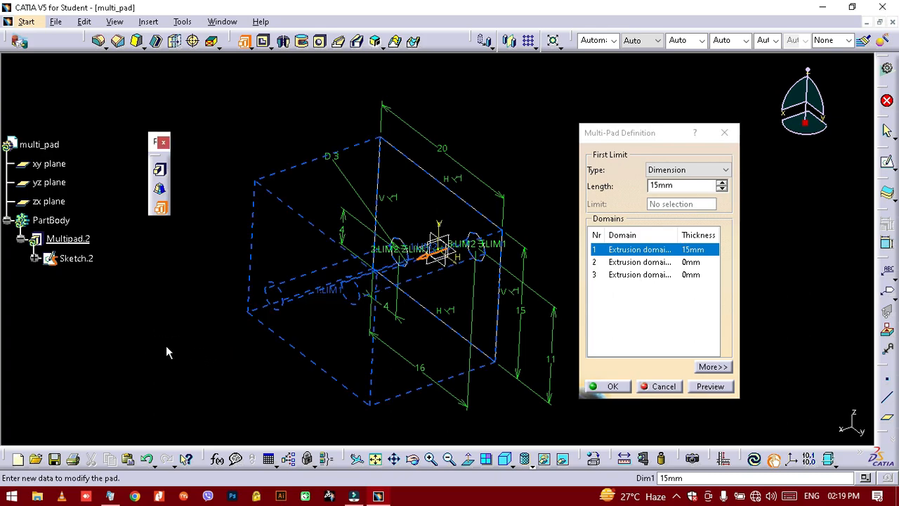
middle_click_drag(201, 285, 337, 271)
- Set the length of the second extrusion domain, the lower-left circle, to 10 mm
left_click(685, 262)
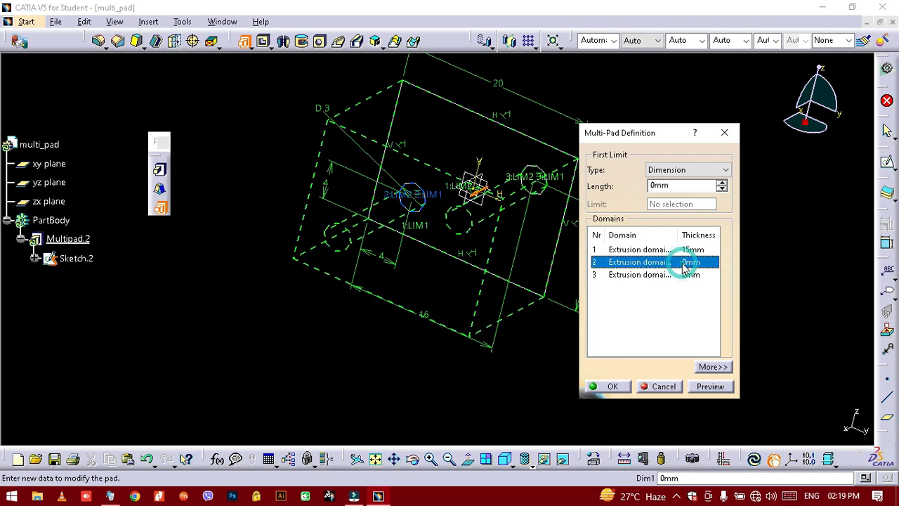
double_click(676, 185)
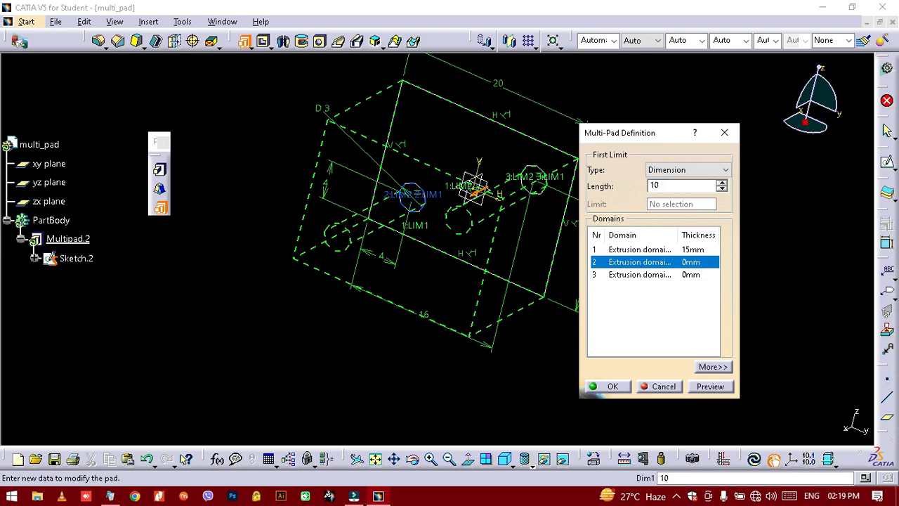
key("Return")
left_click(292, 344)
- Set the third extrusion domain, the upper-right circle, to 15 mm, then preview and create the multi-pad
left_click(659, 274)
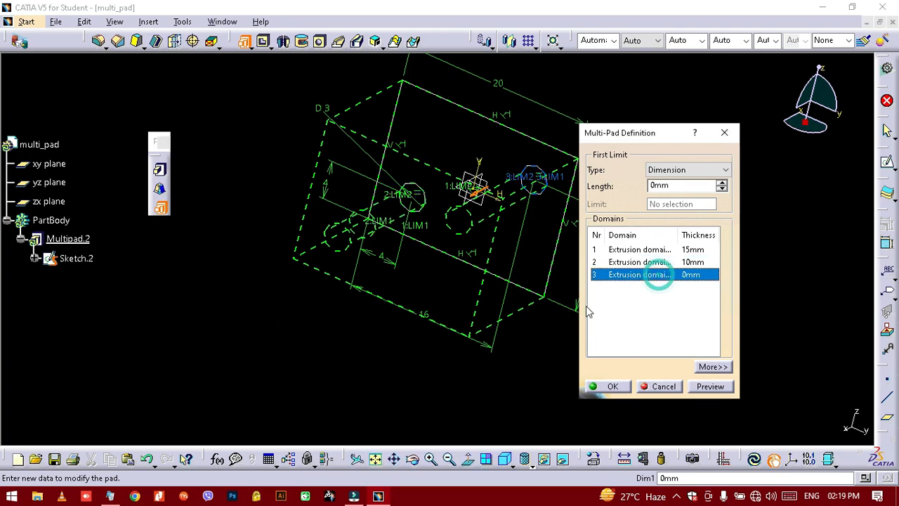
double_click(673, 186)
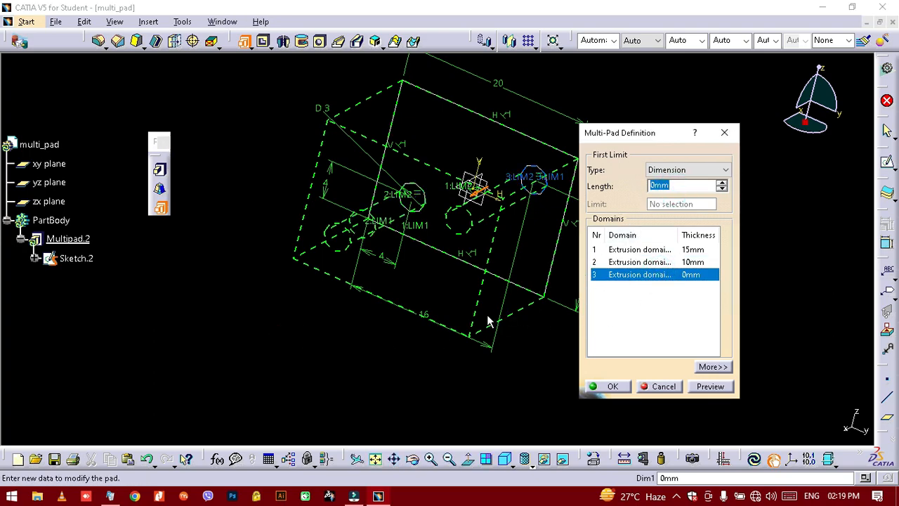
key("Return")
left_click(376, 312)
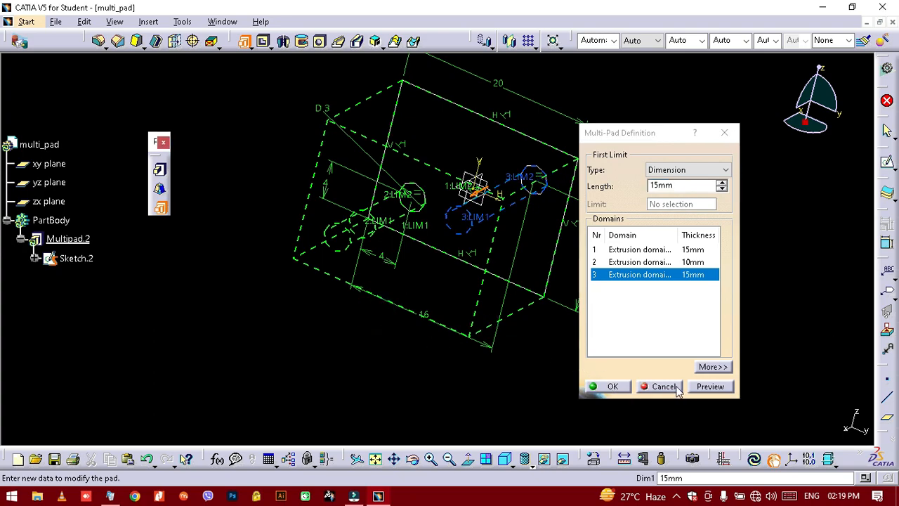
left_click(711, 386)
middle_click_drag(484, 360, 315, 240)
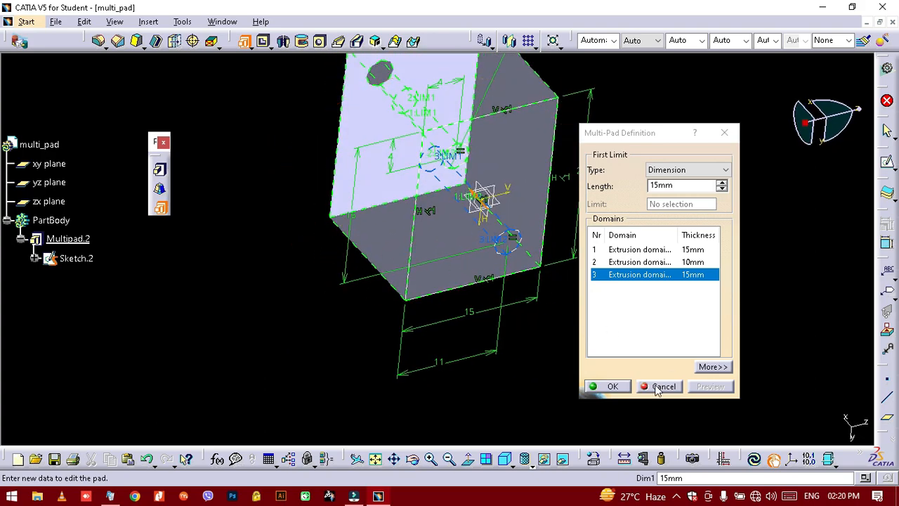
left_click(621, 386)
middle_click_drag(307, 255, 394, 291)
- Edit the multi-pad, set the third extrusion domain's length to 20 mm, preview it and apply the change
double_click(477, 232)
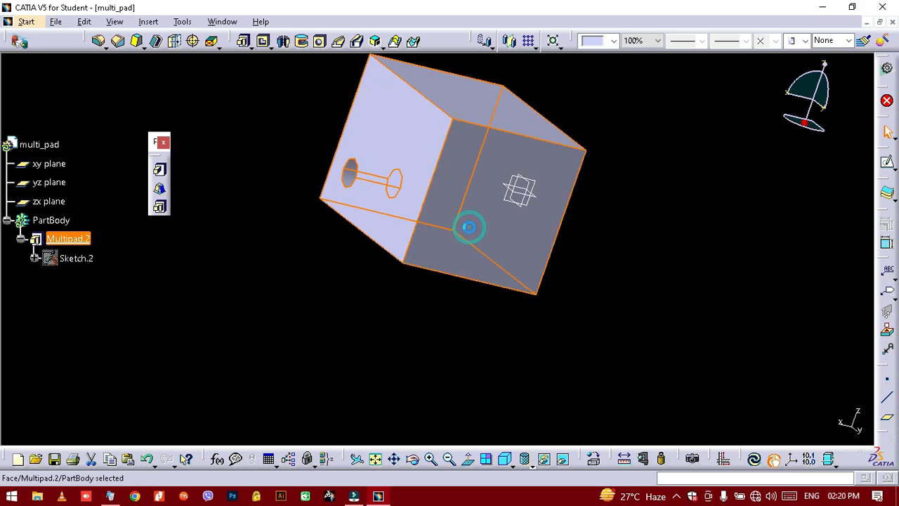
left_click(672, 280)
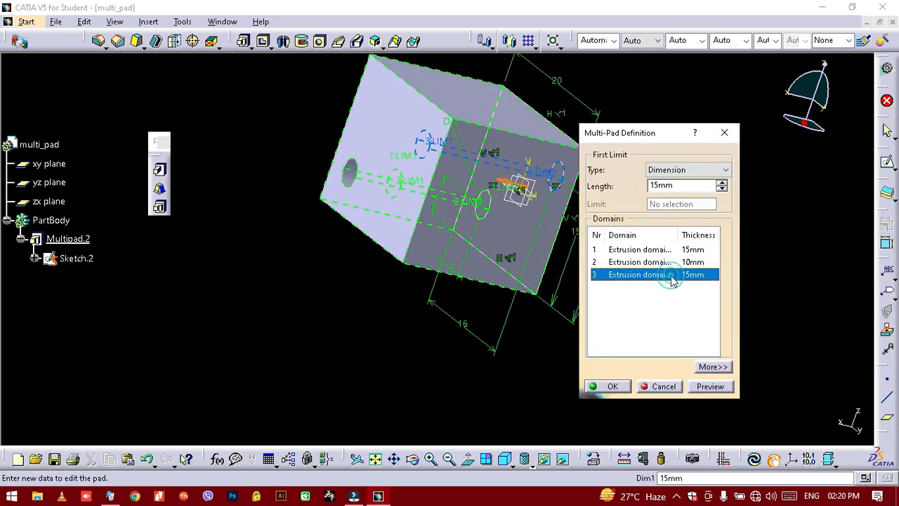
double_click(680, 185)
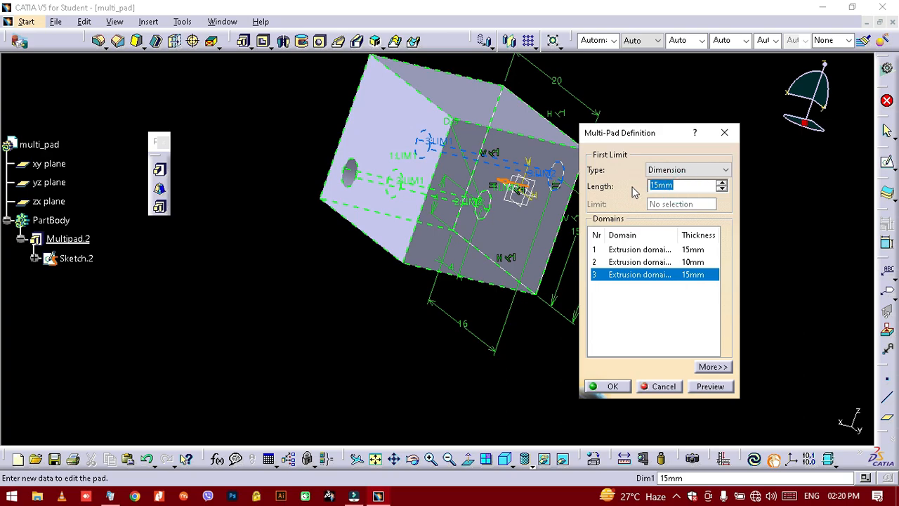
type("20")
left_click(281, 318)
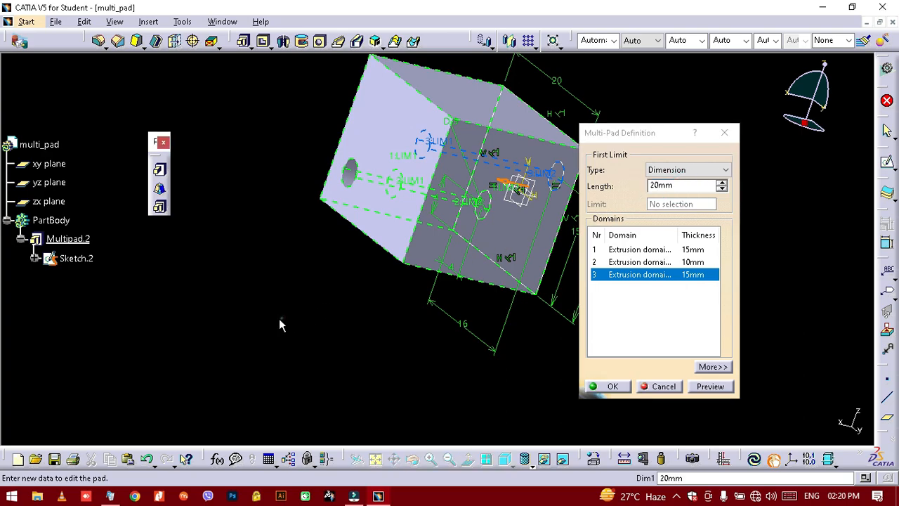
left_click(711, 388)
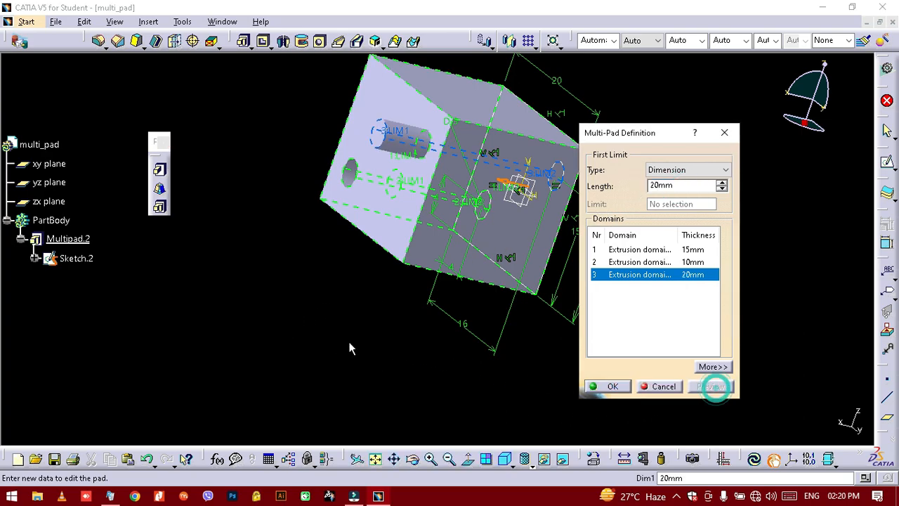
middle_click_drag(394, 327, 421, 316)
left_click(612, 387)
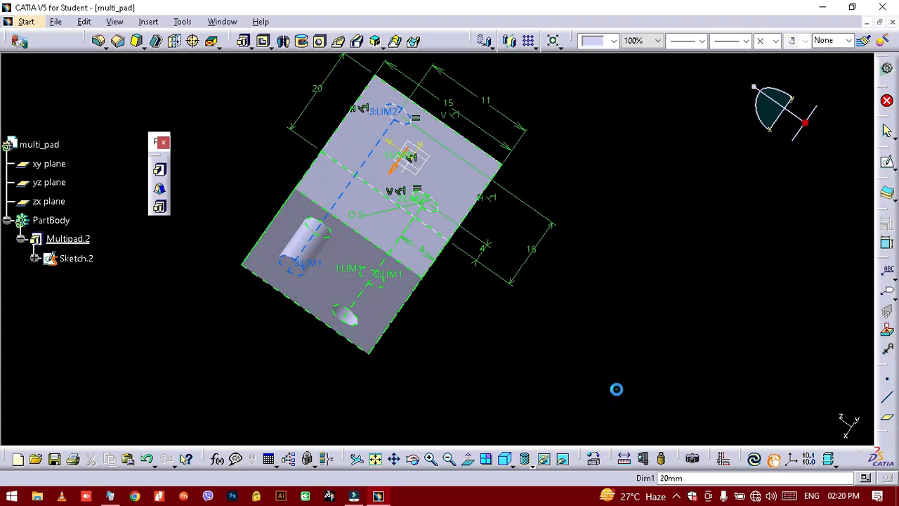
middle_click_drag(257, 352, 250, 345)
mouse_move(343, 280)
middle_mouse_down()
mouse_move(393, 217)
mouse_move(512, 141)
mouse_move(602, 112)
mouse_move(587, 161)
mouse_move(496, 246)
mouse_move(408, 295)
mouse_move(241, 297)
mouse_move(120, 263)
mouse_move(385, 232)
mouse_move(596, 245)
mouse_move(609, 276)
mouse_move(513, 306)
mouse_move(513, 337)
mouse_move(539, 285)
mouse_move(594, 229)
mouse_move(661, 182)
mouse_move(508, 233)
mouse_move(489, 271)
middle_mouse_up()
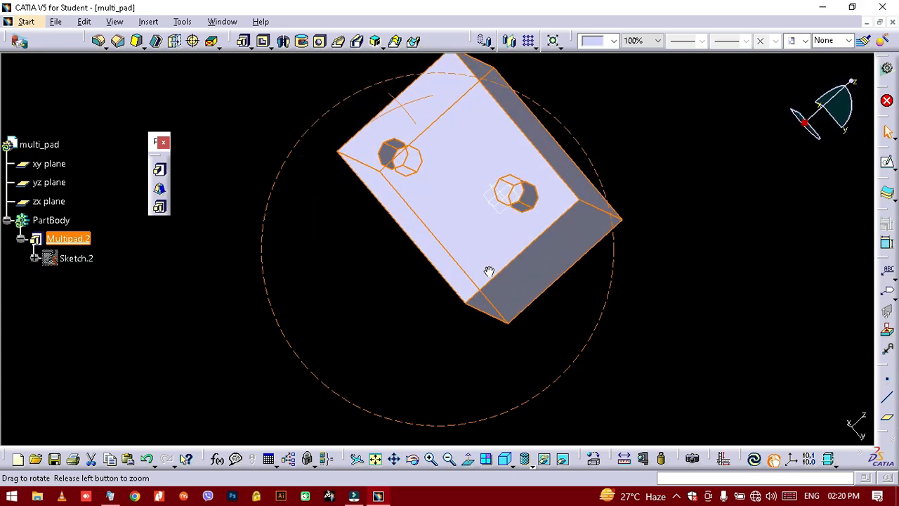
- Reopen the multi-pad definition and set the second extrusion domain's length to 0 mm
double_click(490, 269)
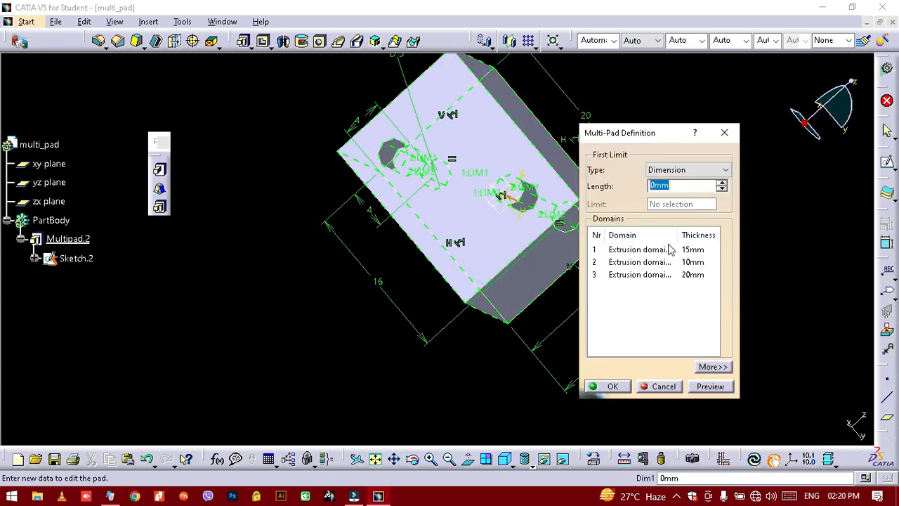
left_click(694, 249)
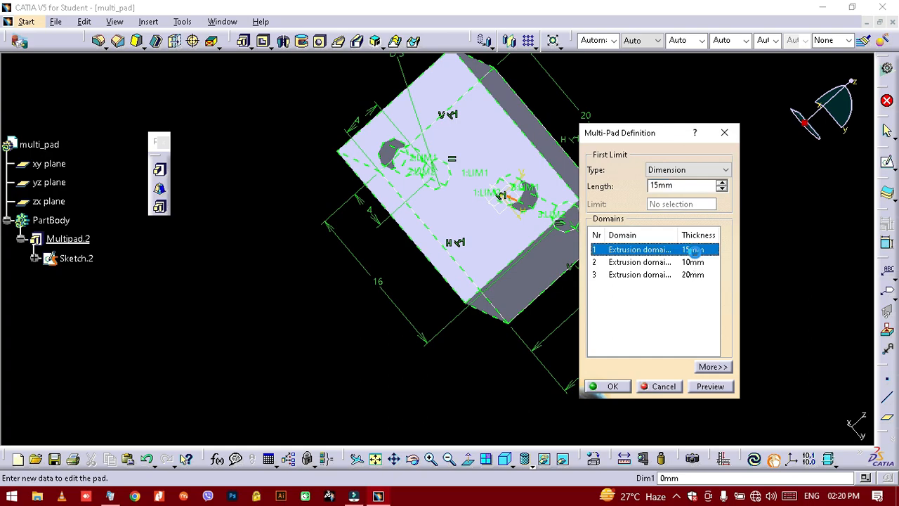
left_click(692, 263)
left_click_drag(657, 186, 624, 189)
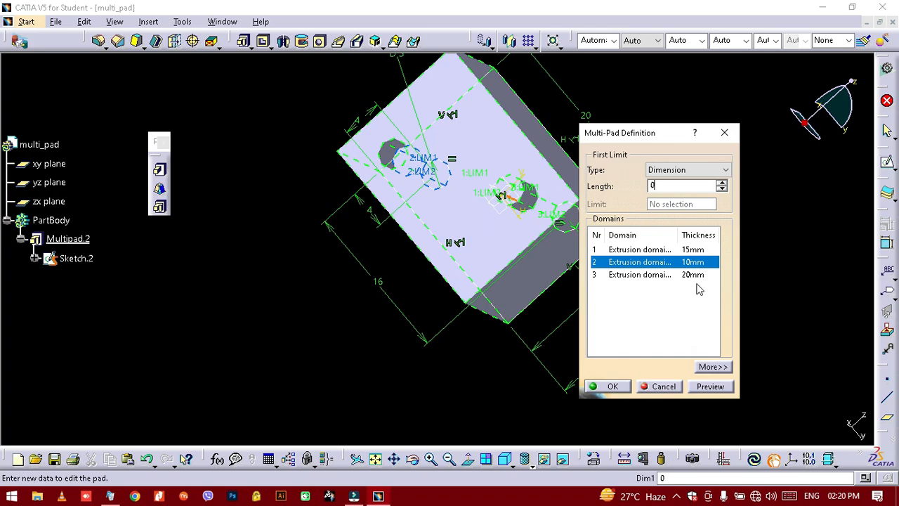
- Set the third extrusion domain's length to 0 mm, preview and apply the multi-pad change, and inspect both circular openings
left_click(701, 276)
left_click_drag(683, 186, 620, 184)
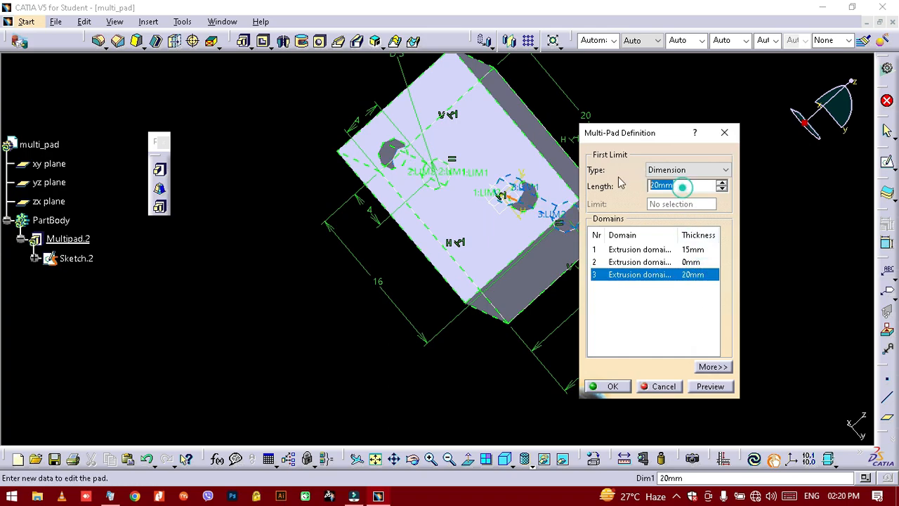
left_click(260, 266)
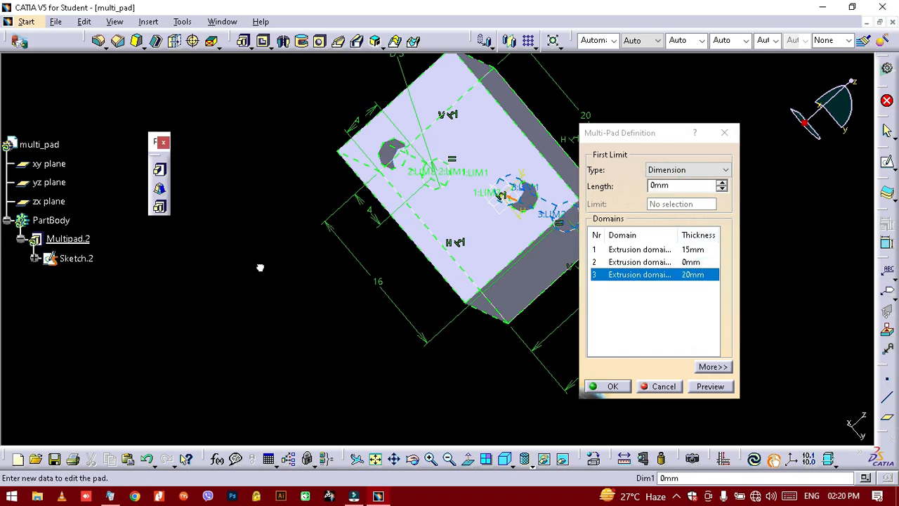
left_click(708, 388)
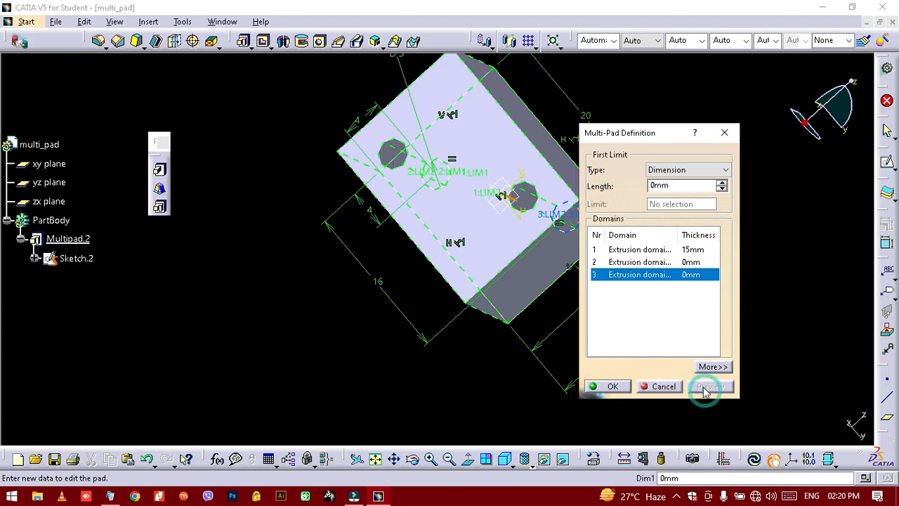
left_click(602, 387)
middle_click_drag(300, 361, 513, 234)
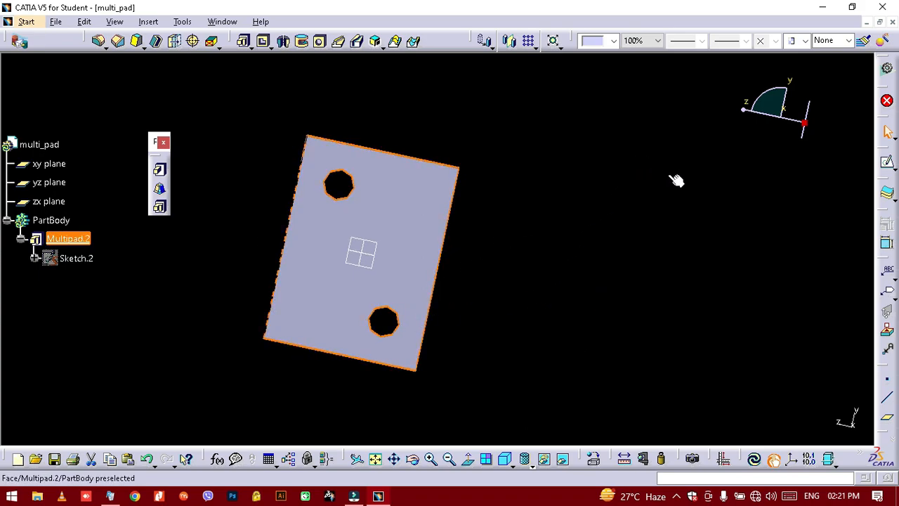
middle_click_drag(415, 352, 548, 226)
middle_click_drag(574, 325, 608, 128)
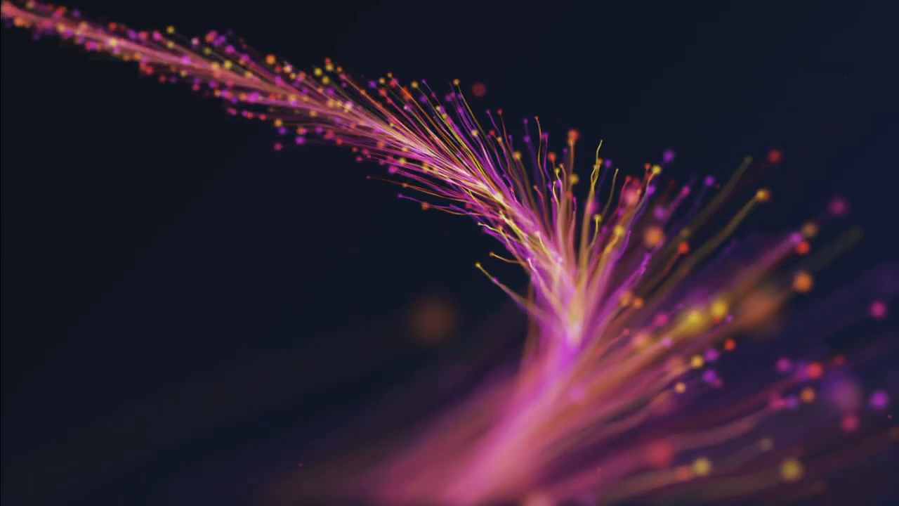